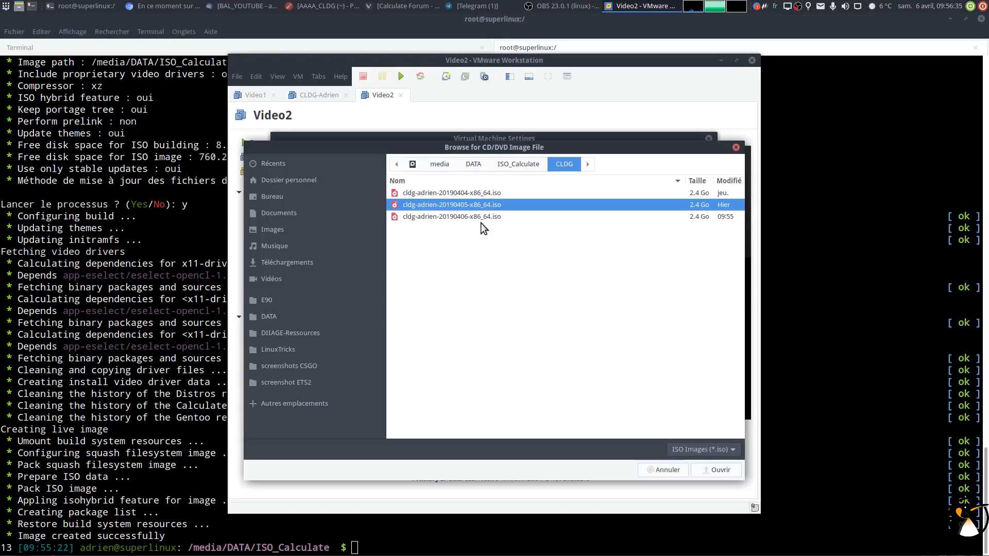
- Attach the CLDG ISO image dated 20190406 to the Video2 virtual machine's CD/DVD drive and save the settings
click(481, 216)
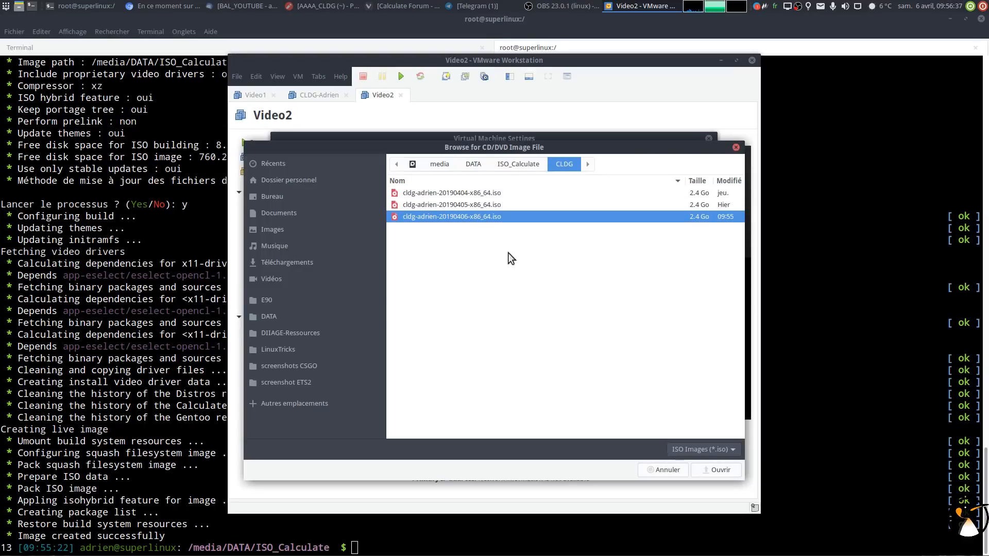
click(721, 471)
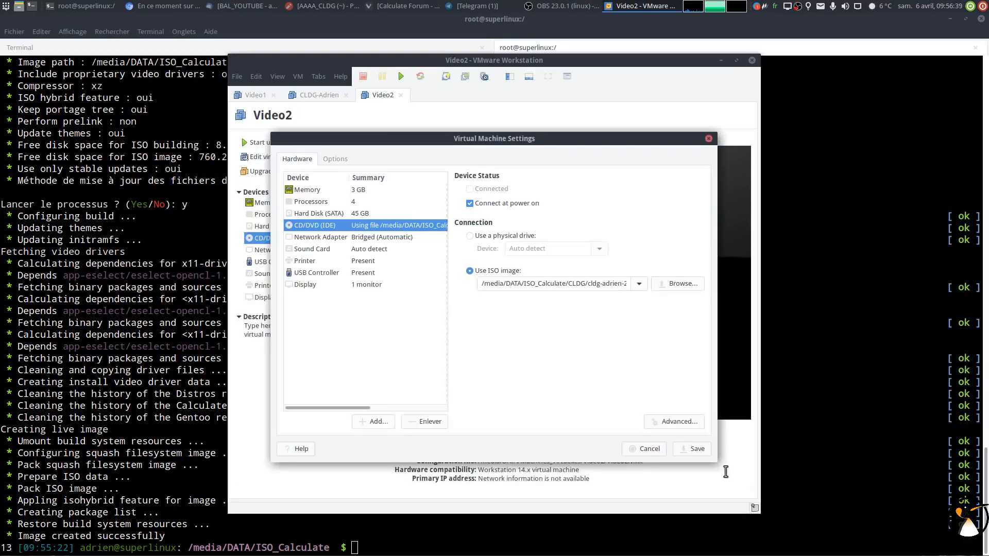
click(695, 453)
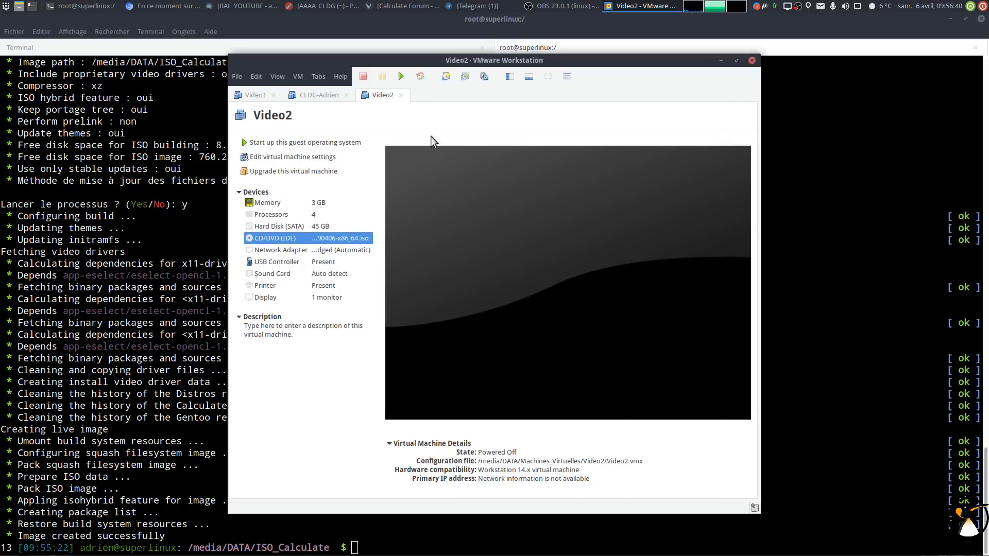
- Power on the Video2 virtual machine and reboot it from GRUB through the boot menu to start from the attached ISO
click(401, 77)
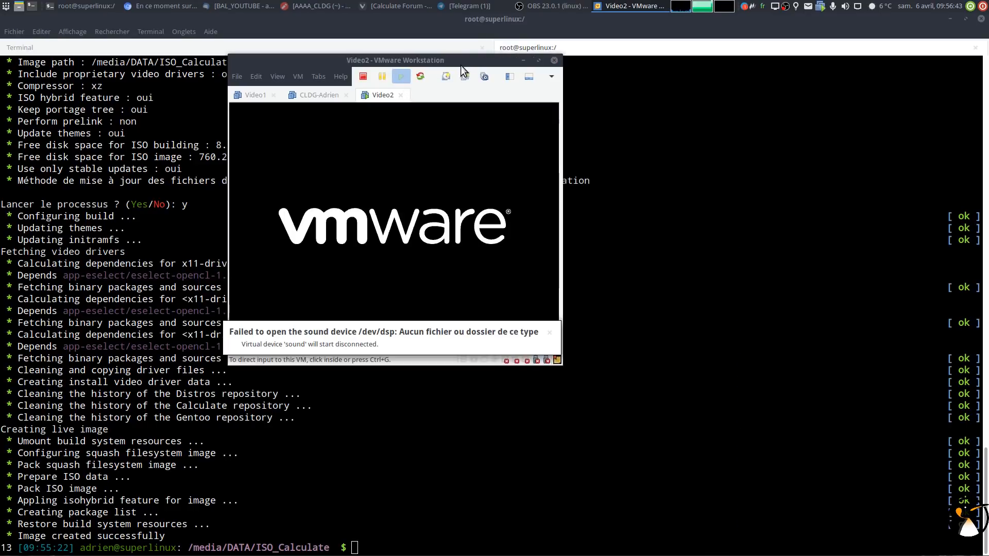
click(592, 309)
key(Down)
key(Up)
key(ctrl+alt+Delete)
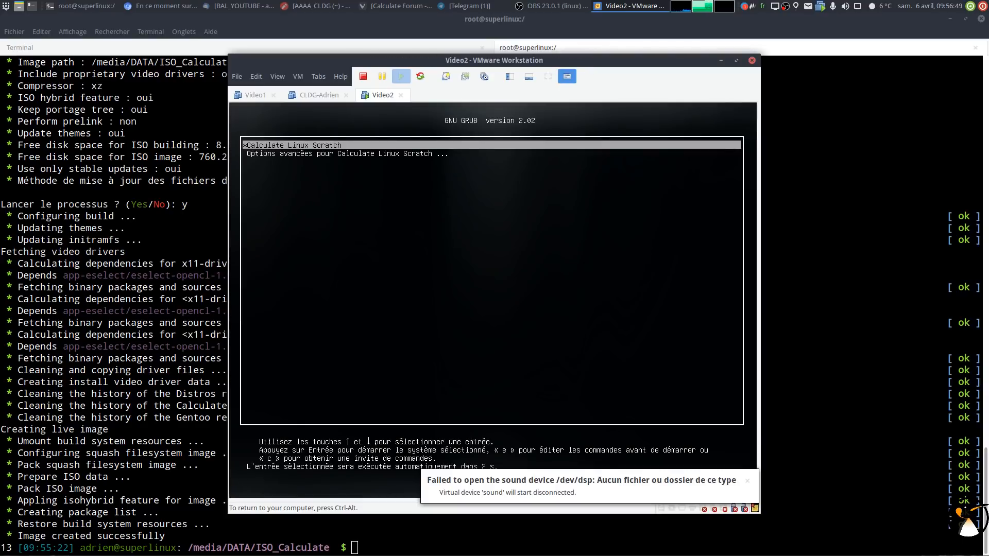
key(ctrl+alt+Delete)
key(Escape)
key(Down)
key(Down)
key(Return)
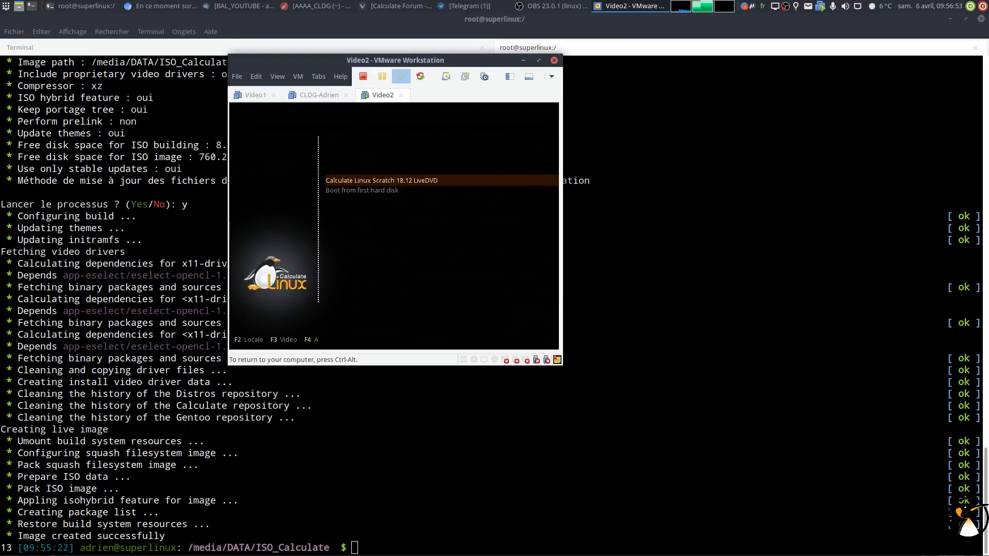
- Set the boot locale to Français (France) and boot the Calculate Linux Scratch 18.12 LiveDVD entry
key(F2)
key(Down)
key(Down)
key(Down)
key(Down)
key(Down)
key(Down)
key(Down)
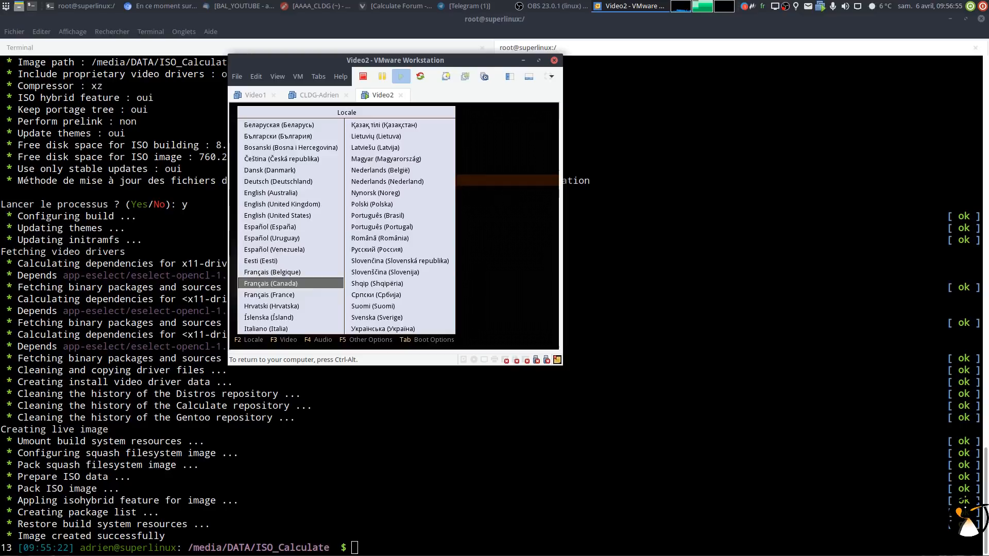
key(Return)
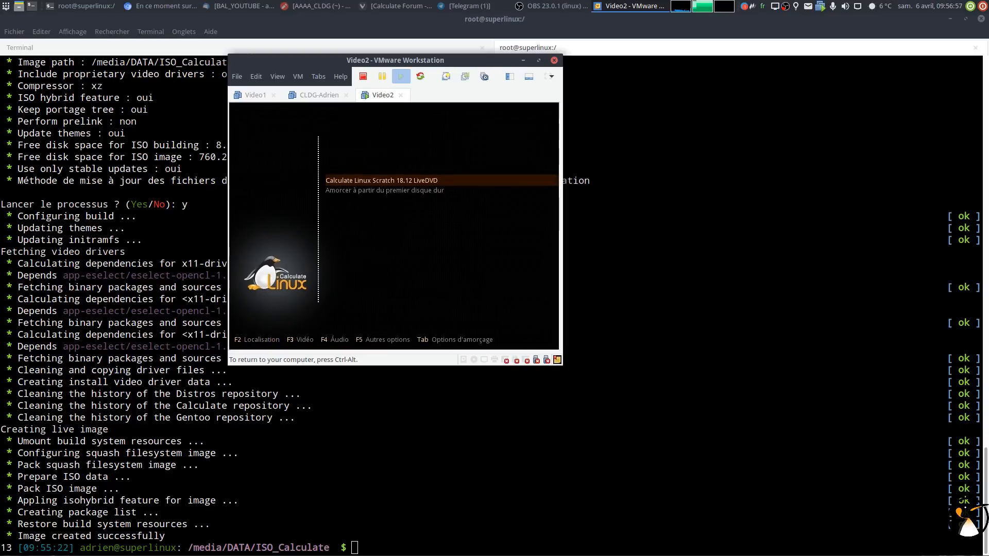
key(Return)
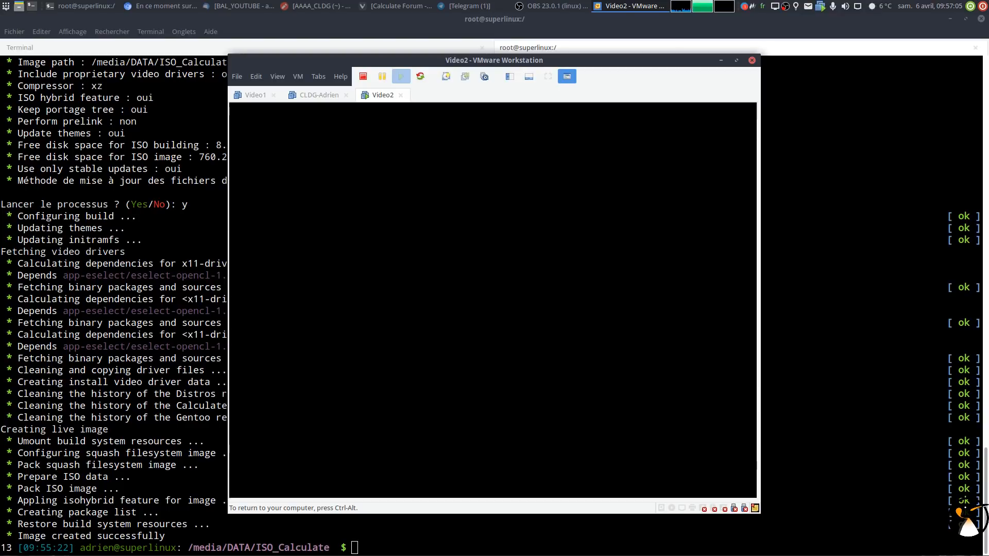
- Release input from the virtual machine and close the BAL_YOUTUBE window on the host
key(ctrl+alt)
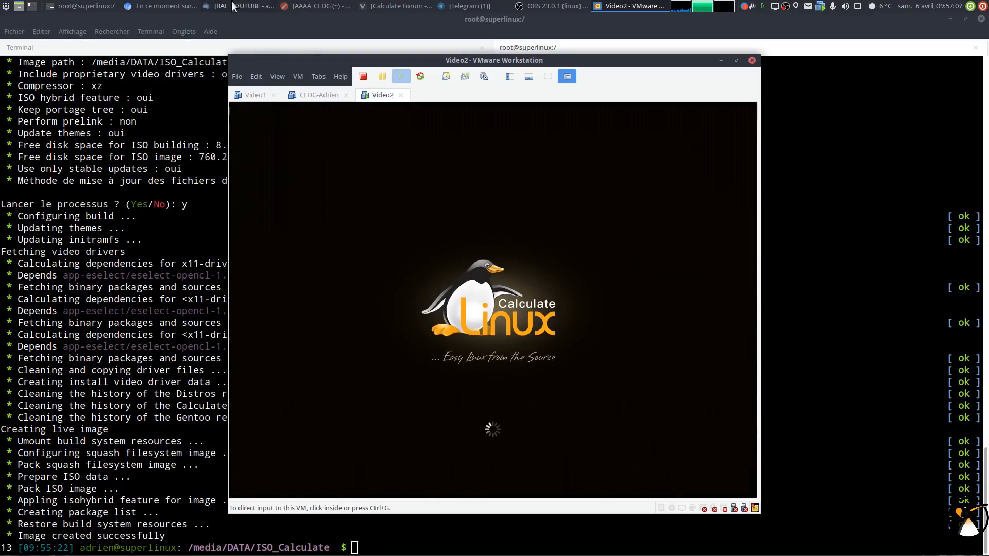
right_click(231, 3)
click(239, 87)
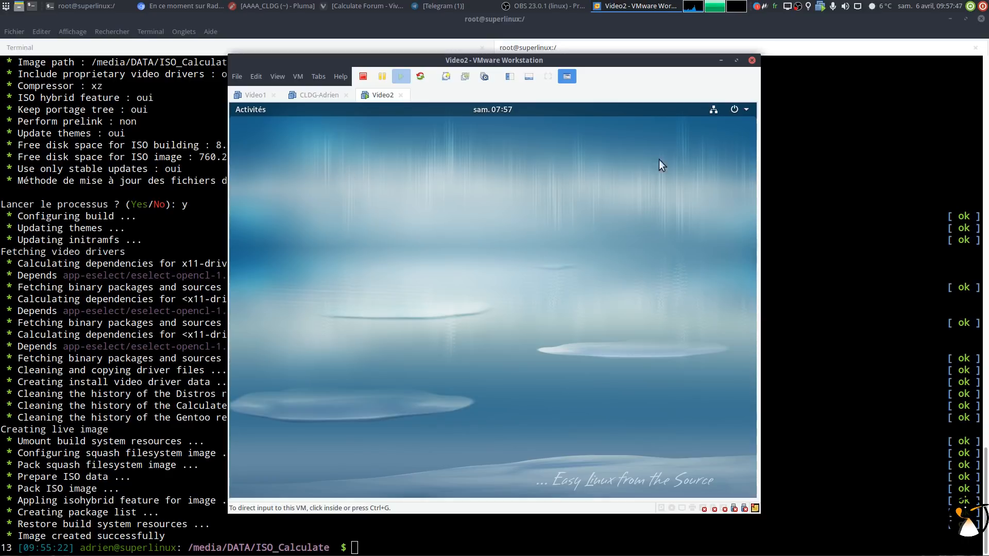
- Look at the live session's system menu and close it again
click(735, 114)
click(734, 108)
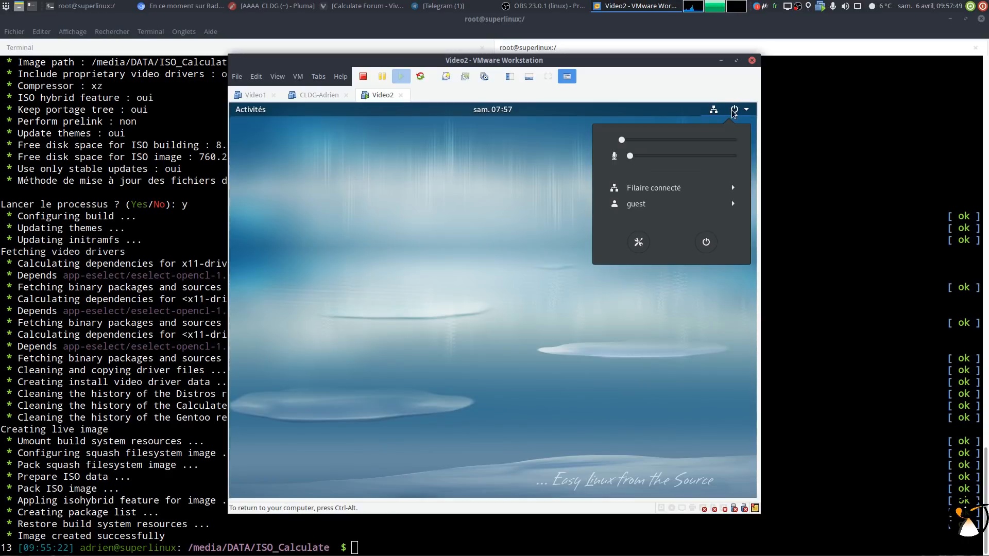
click(295, 148)
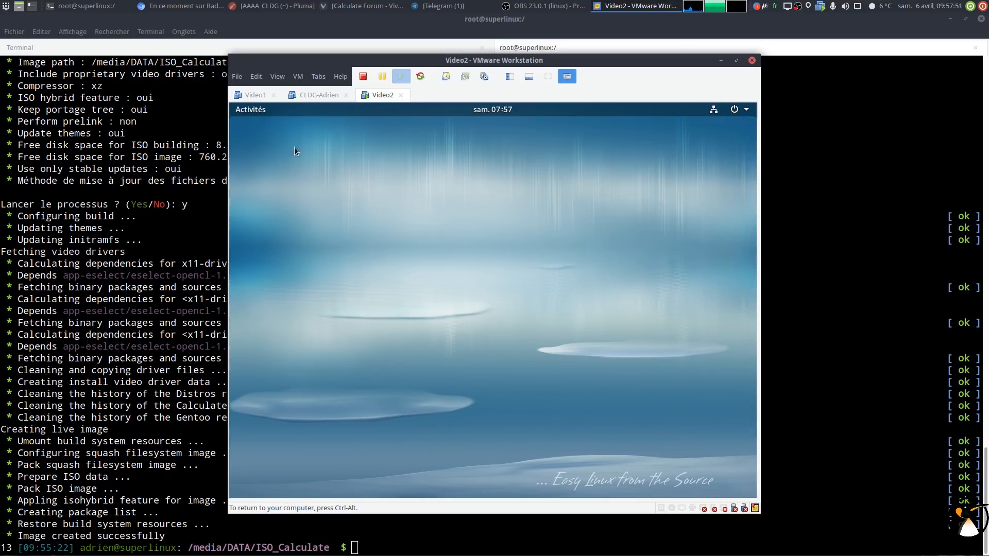
- Test the keyboard layout by entering azertyuiop and azert in the Activities search, clearing the text after the test
click(256, 109)
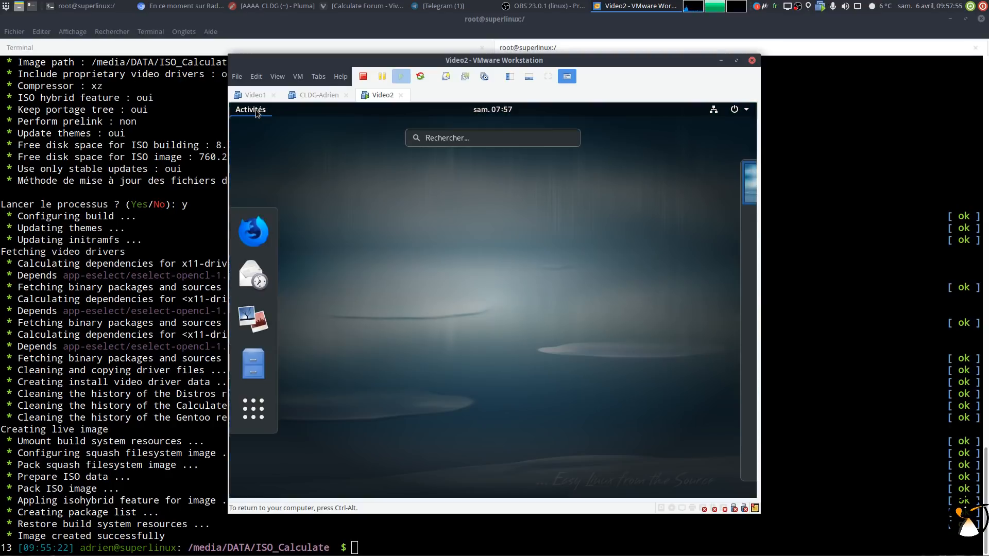
text(azer)
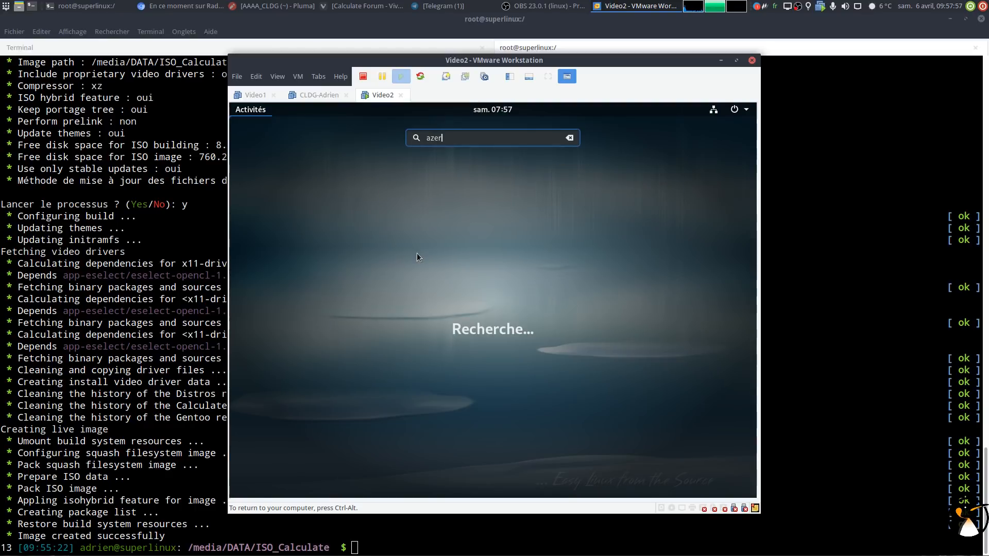
text(tyuiop)
click(253, 111)
click(251, 111)
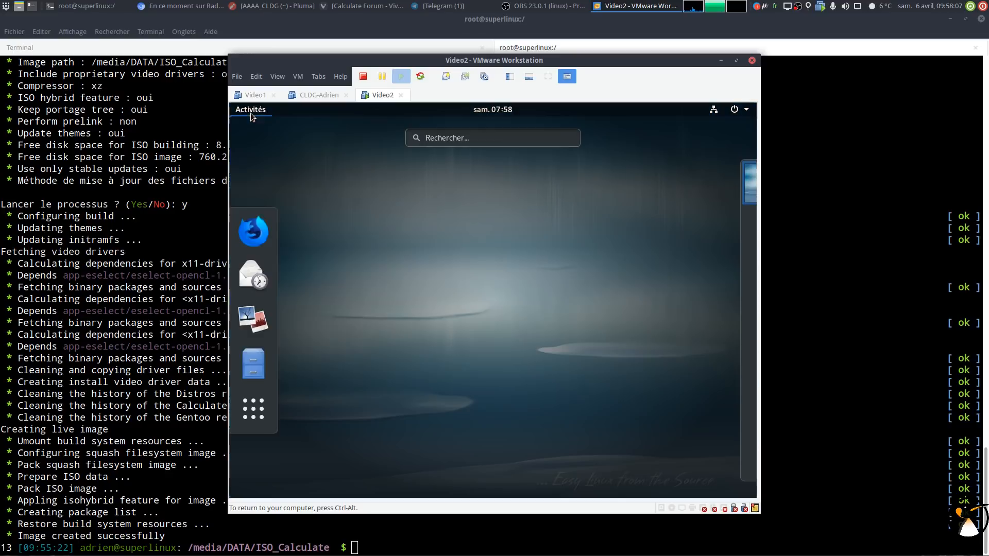
click(489, 140)
text(azert)
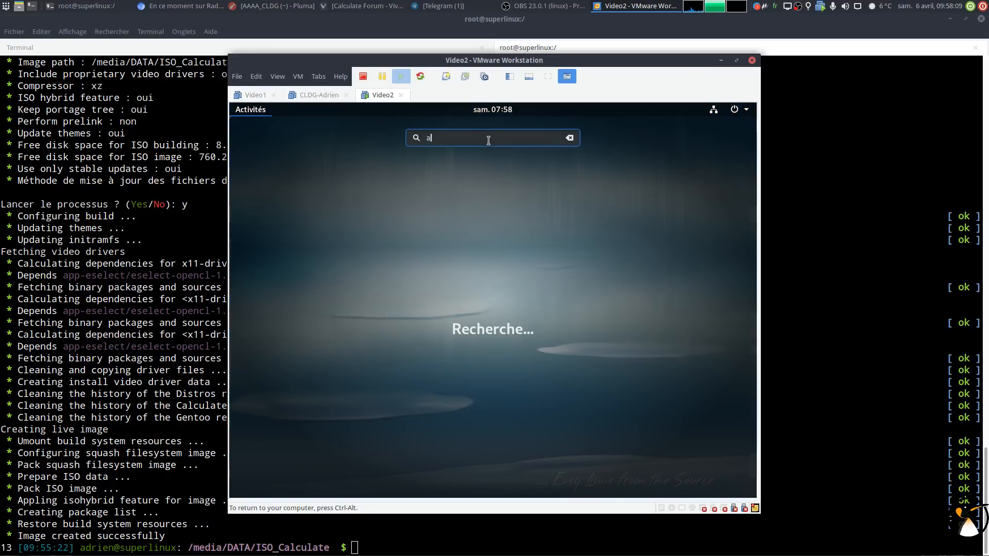
key(BackSpace)
key(BackSpace)
key(BackSpace)
key(BackSpace)
key(BackSpace)
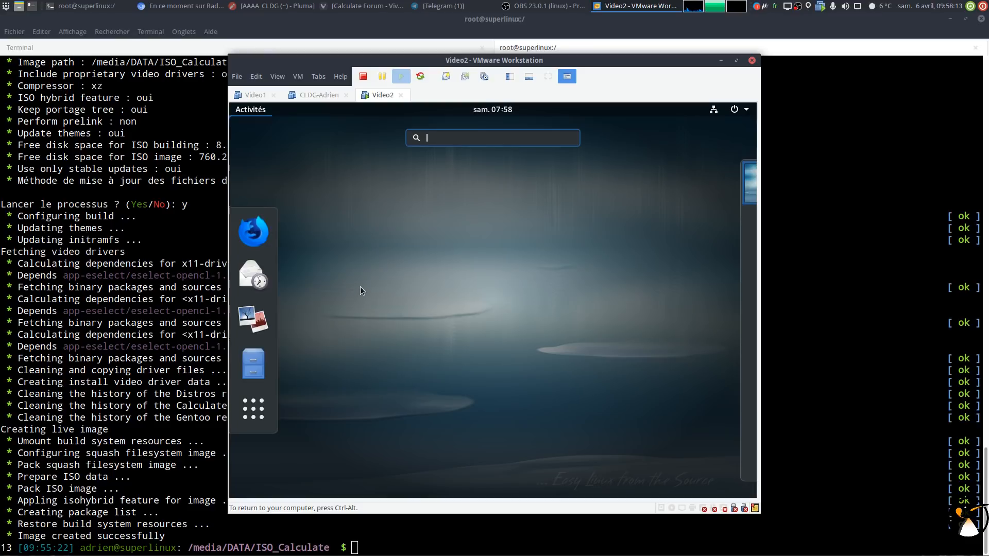
- Search for "ins", launch the Calculate Linux installer, and accept Français (France) with the Europe/Paris time zone
text(inst)
key(BackSpace)
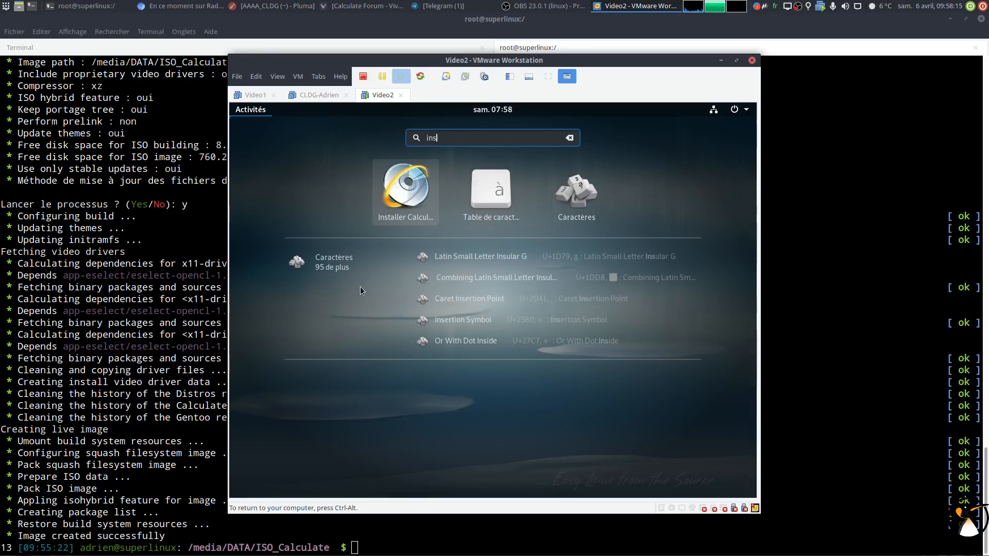
click(412, 186)
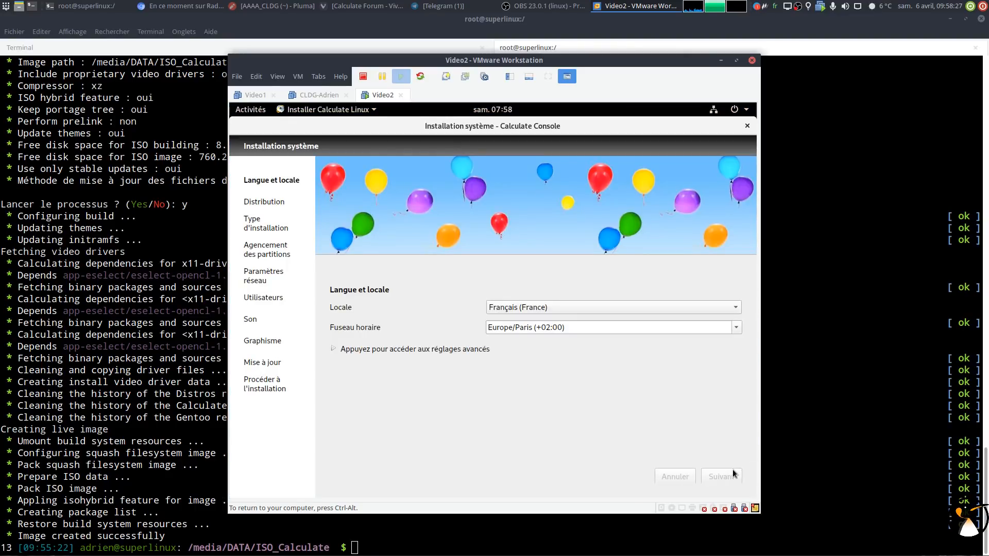
click(721, 476)
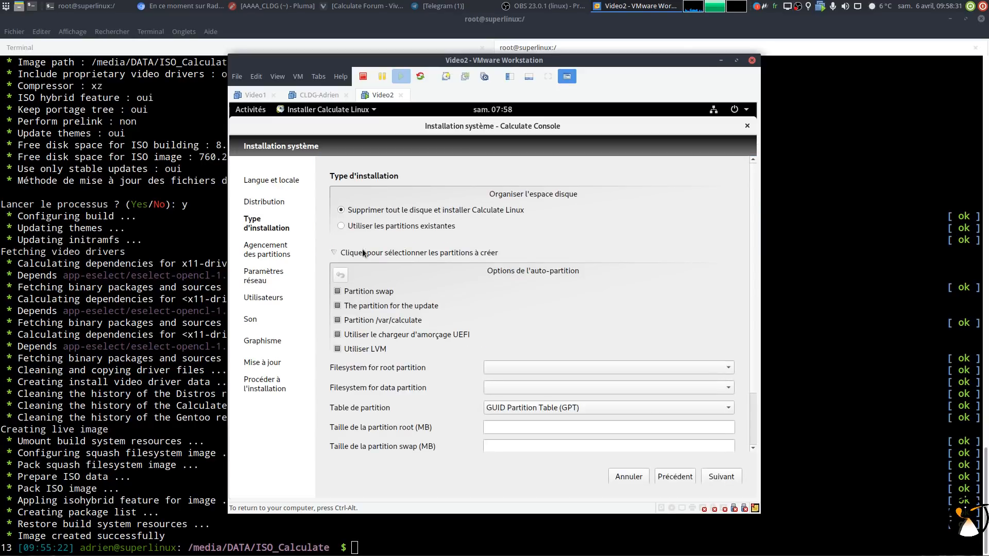
- Configure whole-disk auto-partitioning with a swap partition, an ext4 root filesystem and a 40000 MB root size, and accept the partition layout and network settings
click(337, 292)
click(511, 370)
click(506, 428)
click(515, 424)
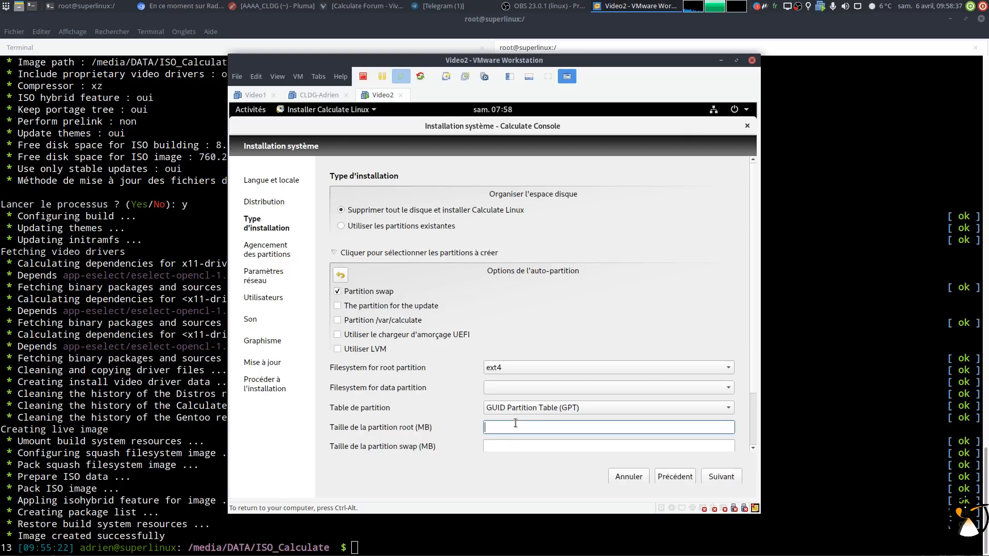
text(40000)
click(716, 476)
click(715, 477)
click(715, 477)
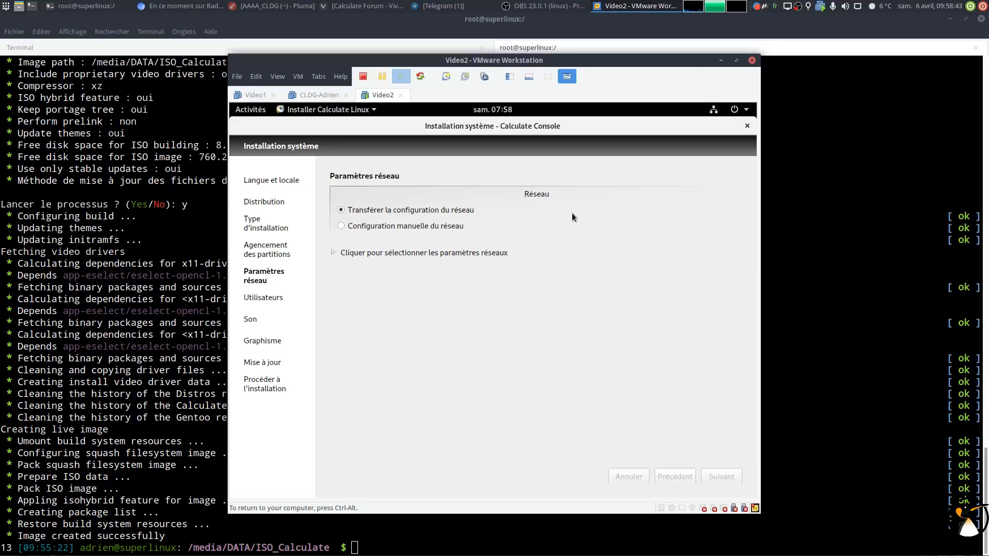
- Set the root password on the installer's Utilisateurs page
click(575, 195)
key(Tab)
text(a)
click(608, 262)
- Edit the transferred guest account, replacing its name with the personal user name and entering and repeating the account password
double_click(366, 278)
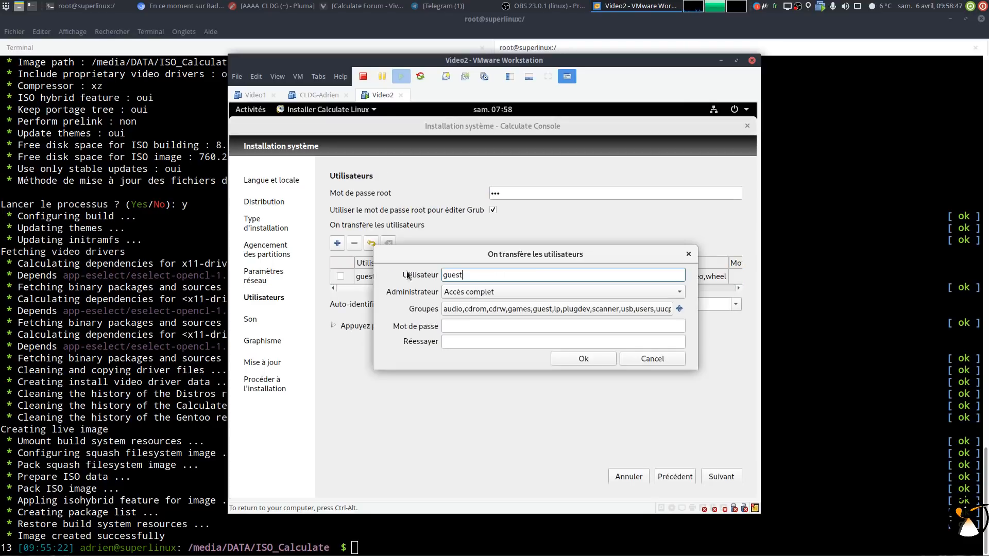
double_click(458, 274)
text(adrien)
key(Tab)
key(Tab)
text(a)
key(Tab)
text(a)
click(558, 361)
- Set the installer's sound system to PulseAudio
click(721, 477)
click(722, 477)
click(676, 477)
click(706, 196)
click(695, 207)
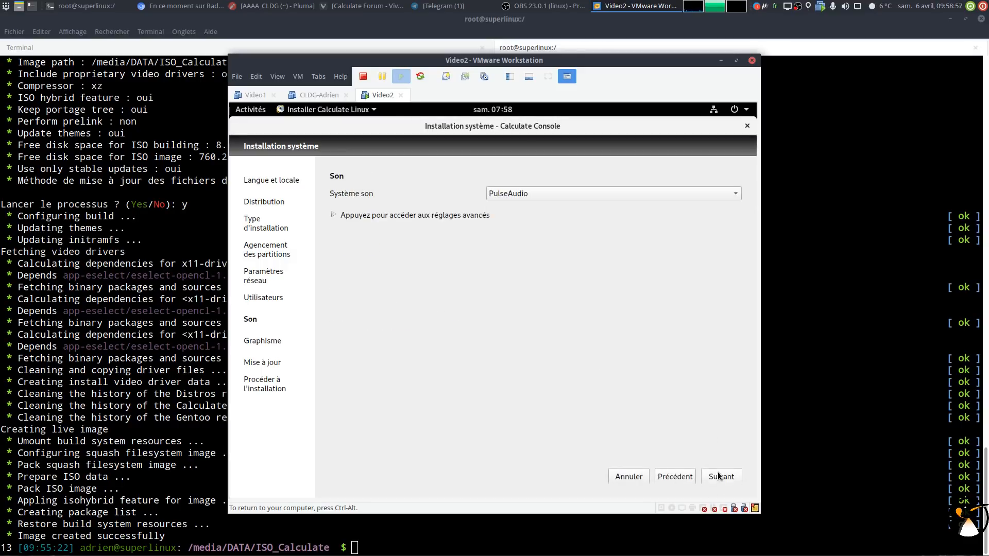
- Accept the sound, graphics and update settings and start the system installation
click(720, 479)
click(718, 475)
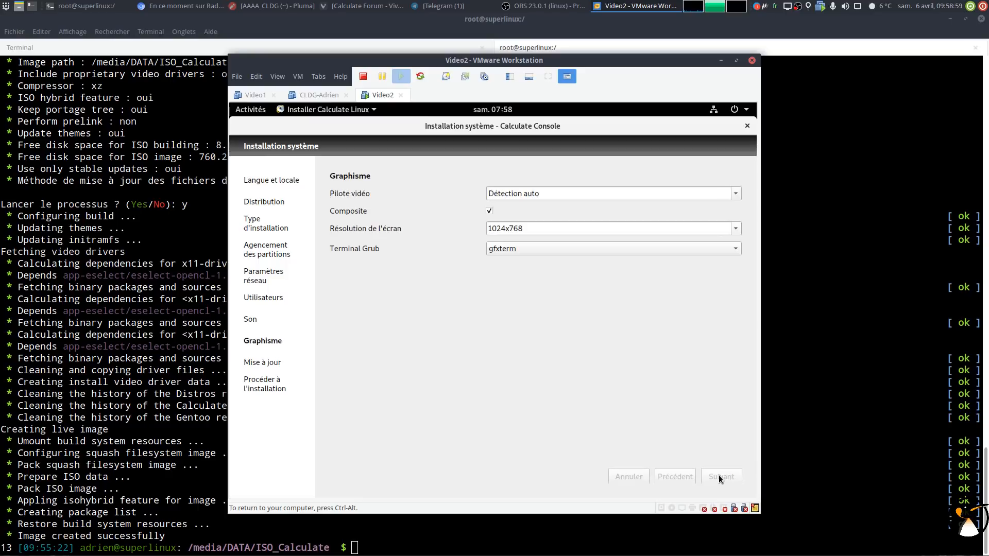
click(719, 475)
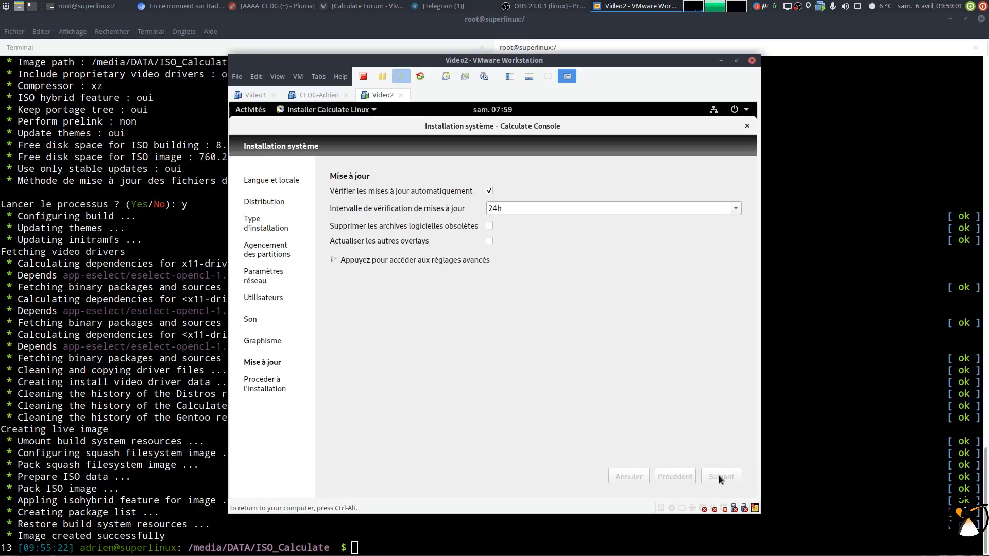
click(719, 475)
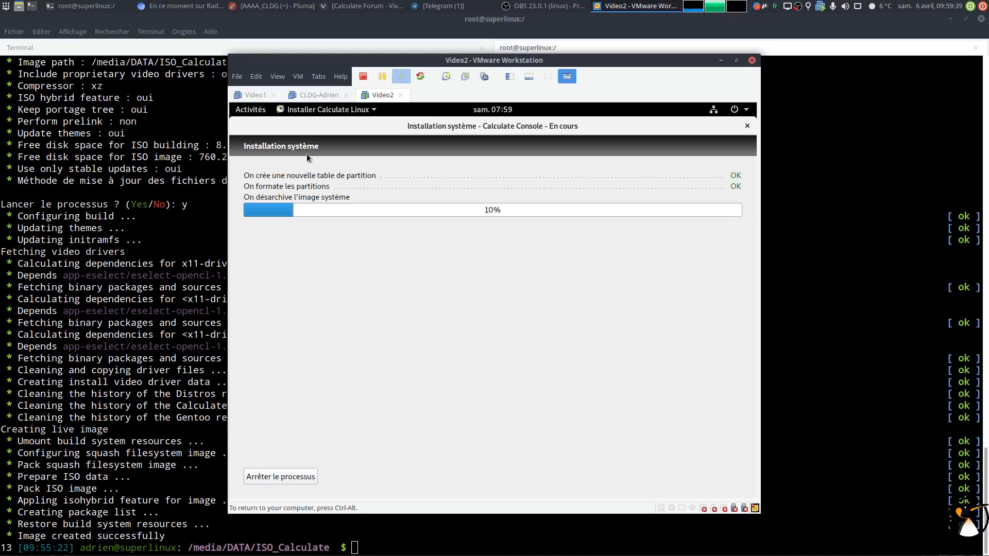
- Open the Files application in the live session from the Activities overview
click(240, 113)
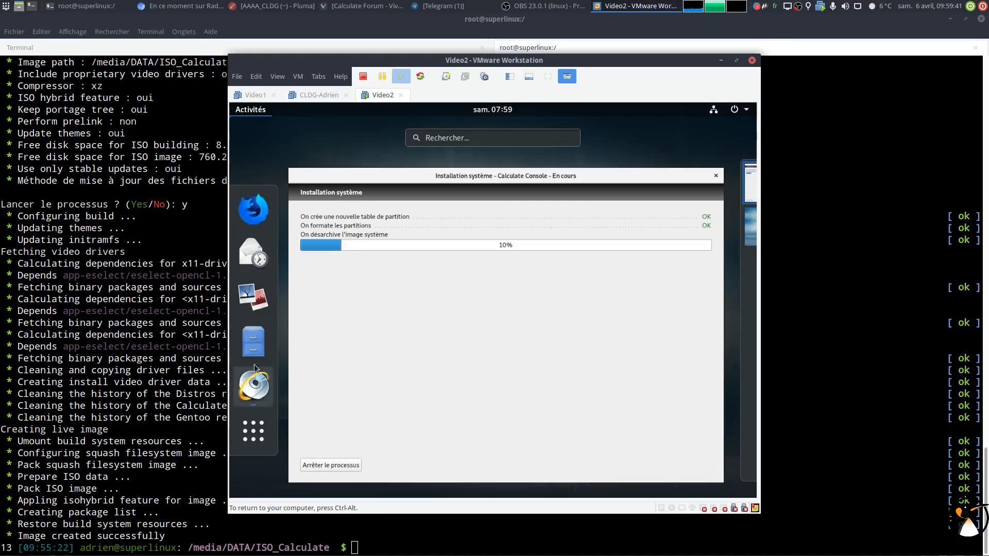
click(253, 348)
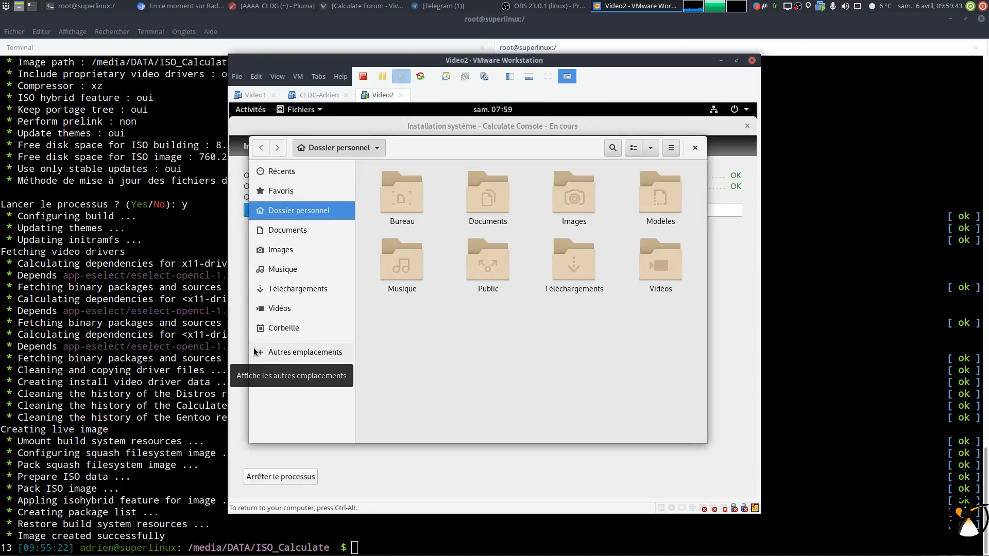
key(ctrl+l)
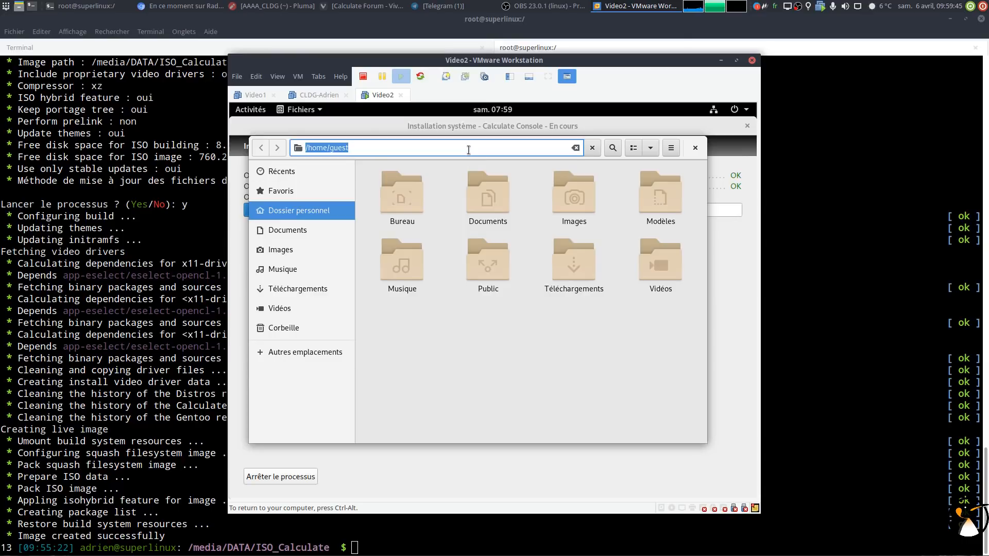
click(469, 149)
key(BackSpace)
key(BackSpace)
key(BackSpace)
key(BackSpace)
key(BackSpace)
key(Escape)
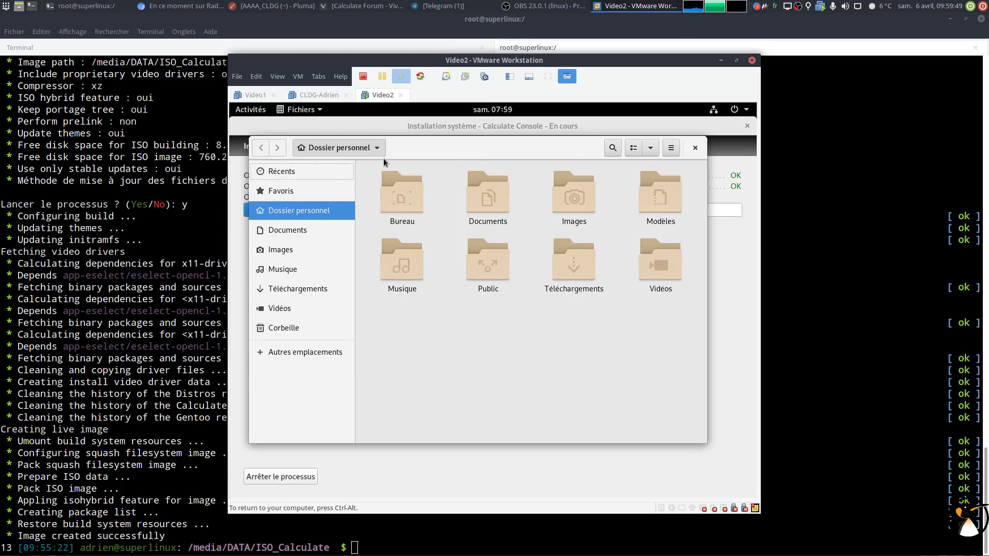
- Go to the /home/guest/.config folder and open the CLDG .conf file to read its contents
key(ctrl+l)
key(End)
text(.config)
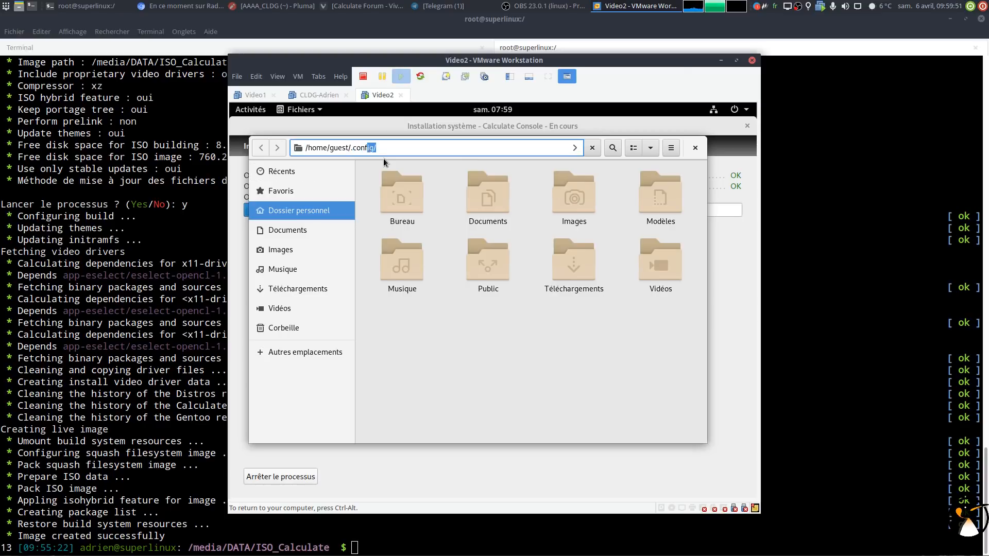
key(Return)
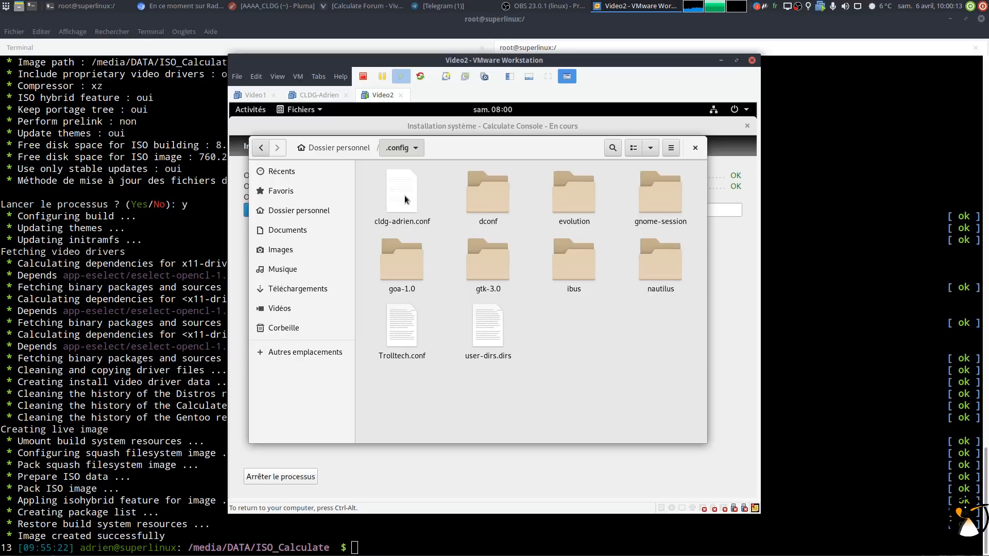
double_click(401, 193)
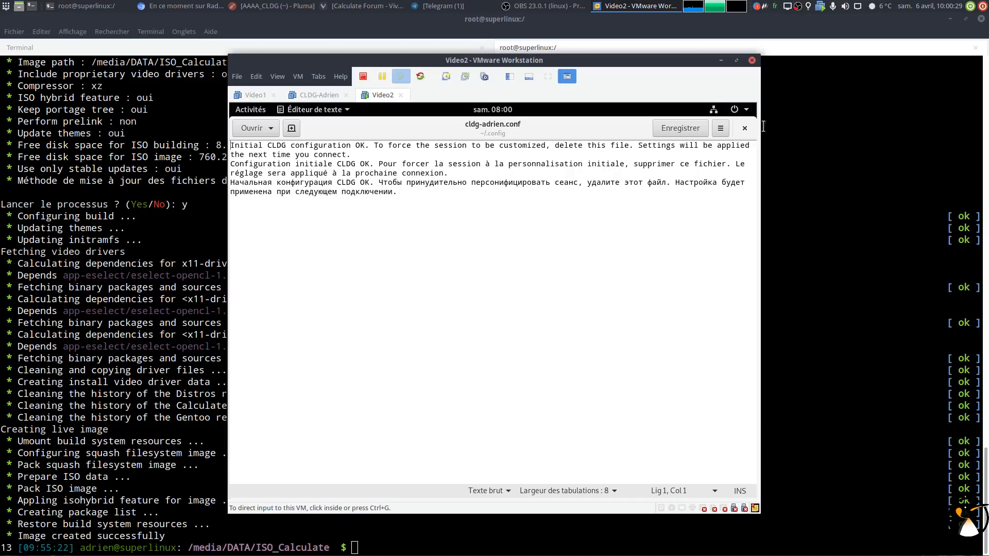
- Close the CLDG configuration file and the Files window, and check the system menu of the live session
click(745, 129)
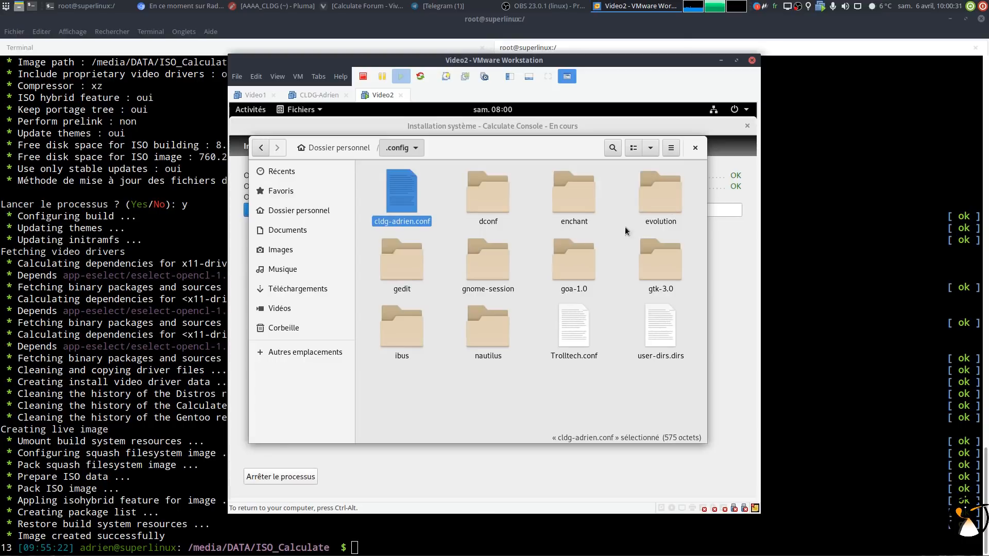
click(445, 189)
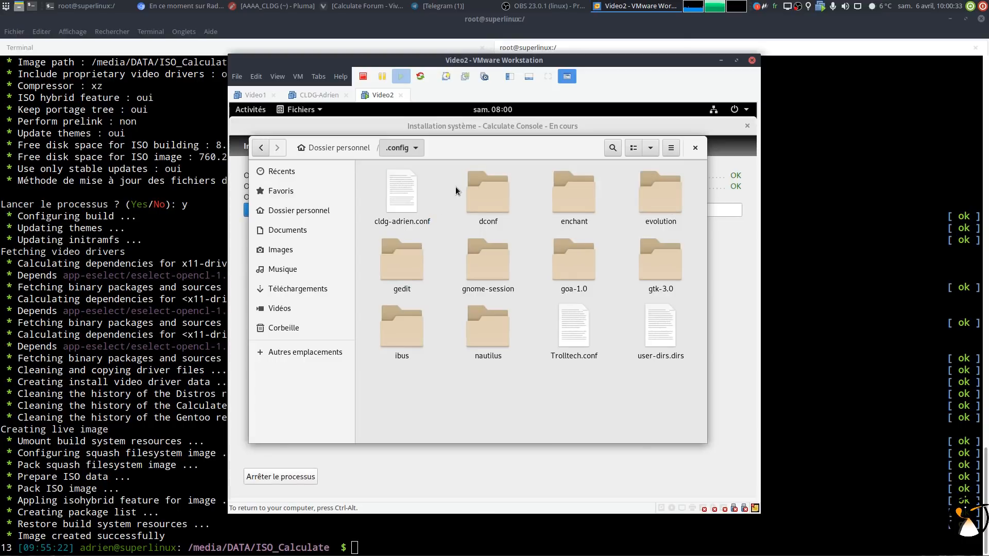
click(696, 148)
click(738, 110)
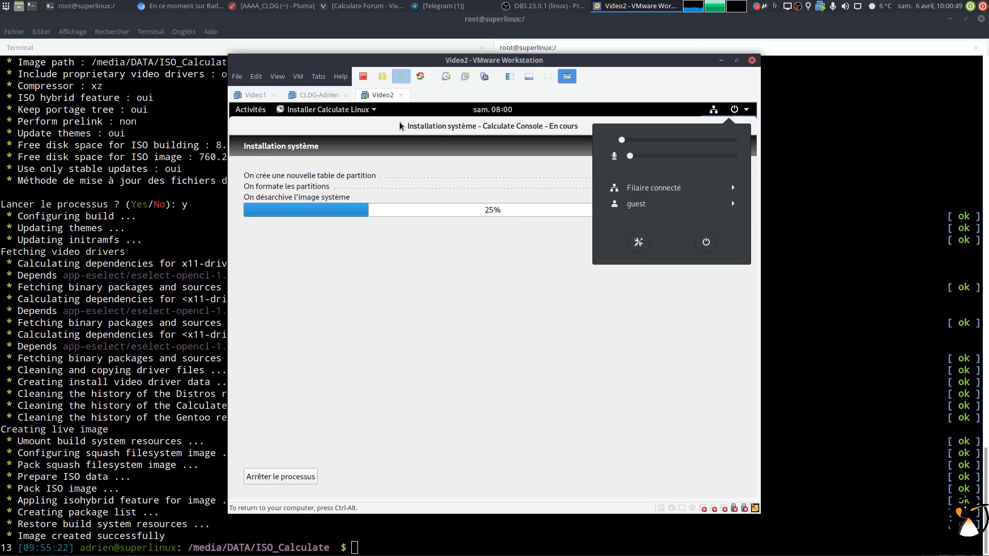
click(252, 112)
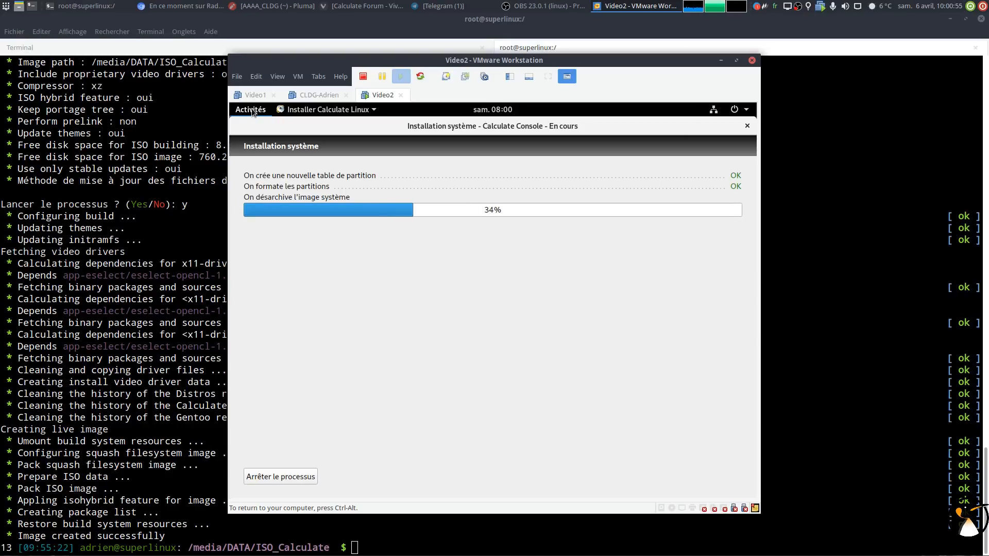
- Open Ajustements from the full application list, review the Apparence theme settings and close it
click(251, 110)
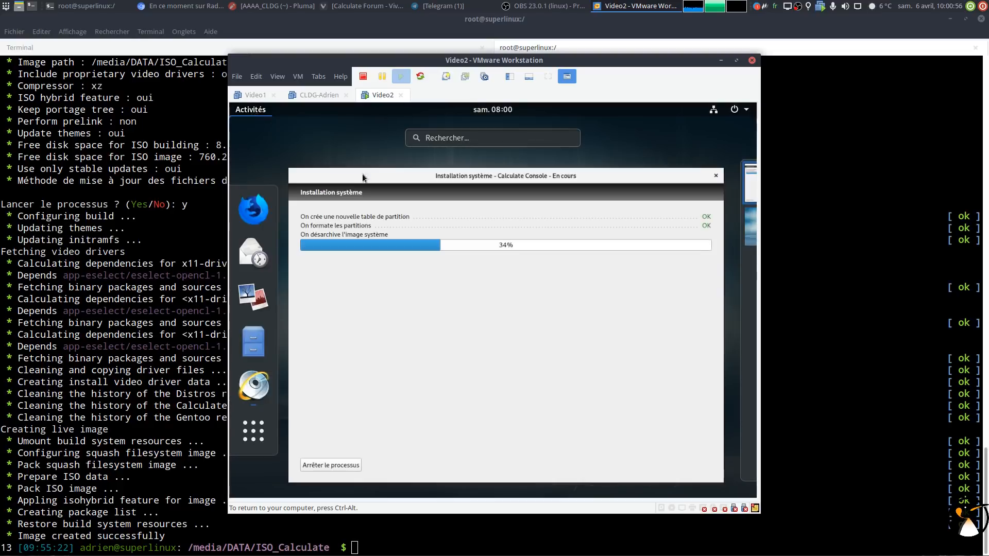
click(253, 443)
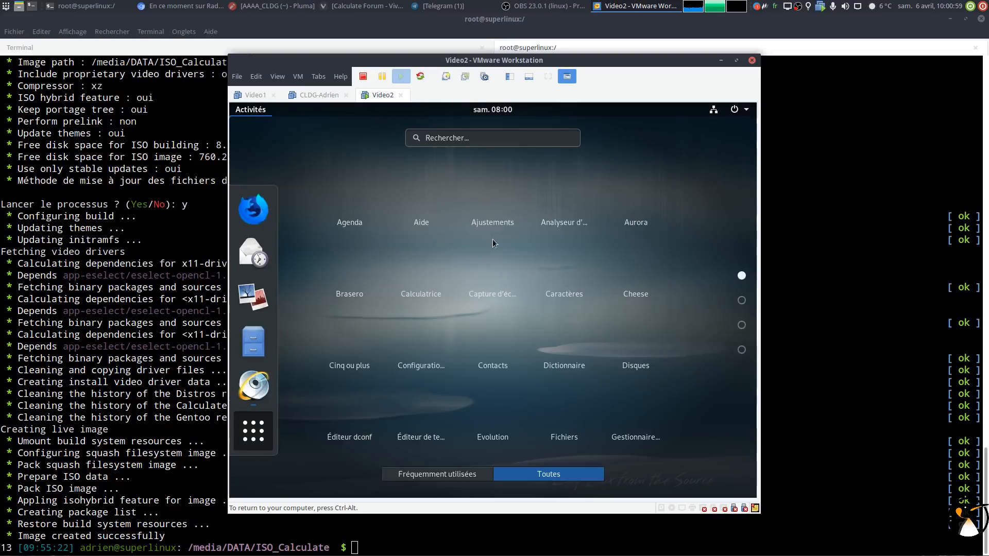
click(494, 208)
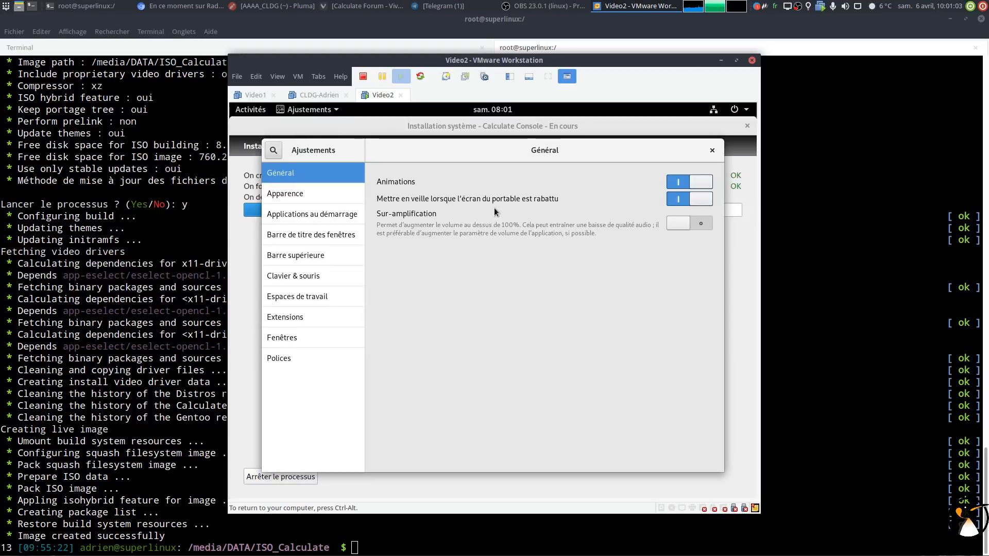
click(351, 218)
click(281, 198)
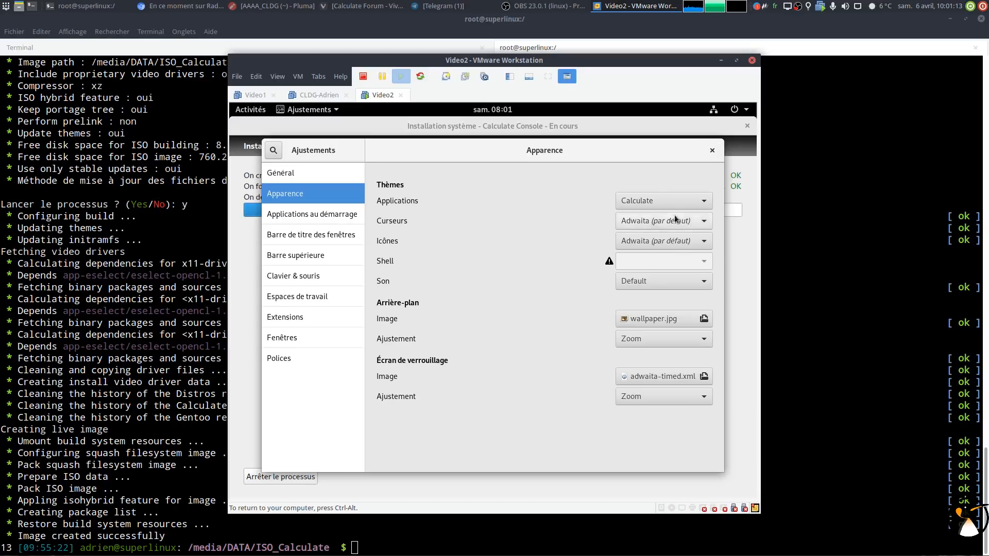
click(713, 150)
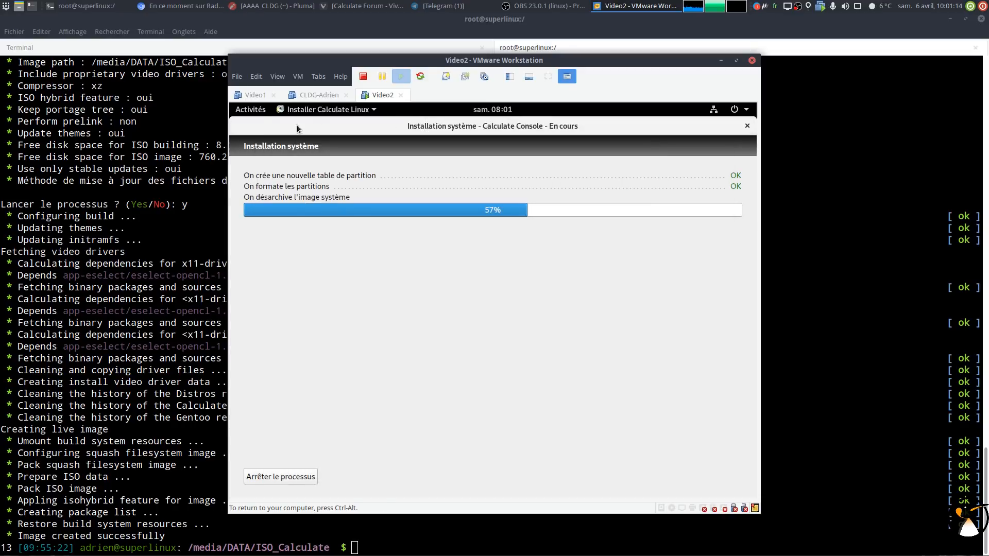
- Search the Activities overview for "term", open a terminal to look at it and close it
click(258, 113)
text(term)
key(Return)
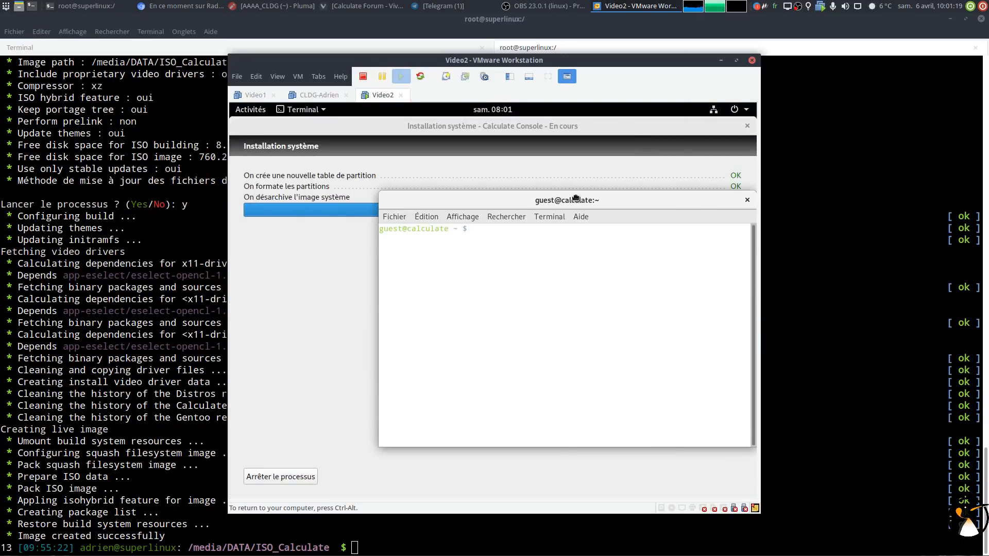
drag(632, 218, 568, 199)
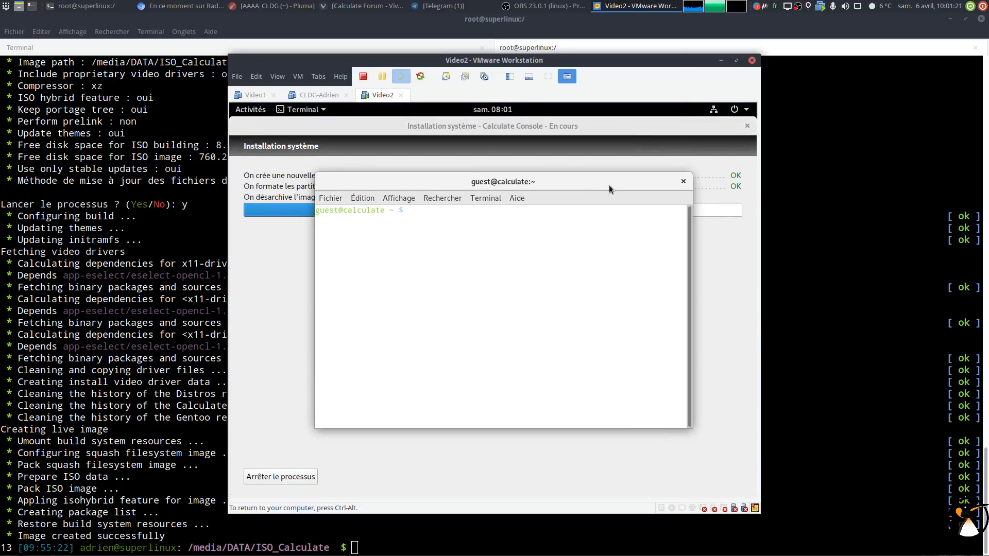
click(684, 182)
- Inspect the calendar and its weather location chooser without choosing a place, and leave the installer window maximized
drag(503, 123, 517, 206)
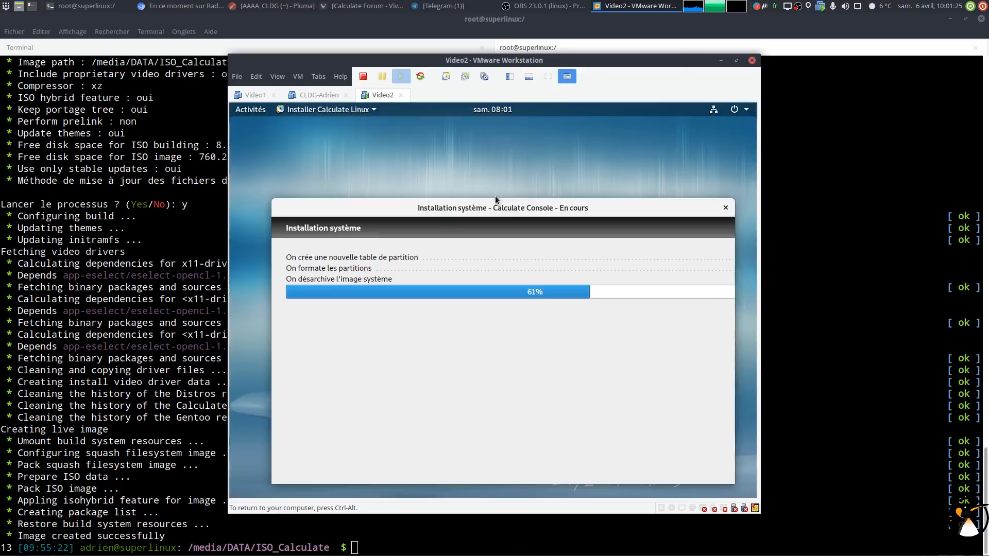
click(483, 110)
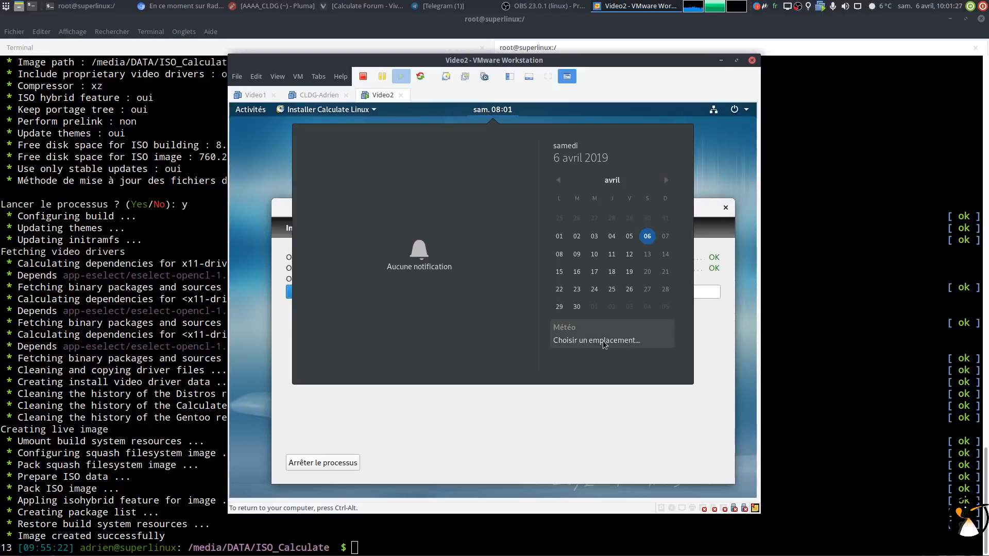
click(582, 338)
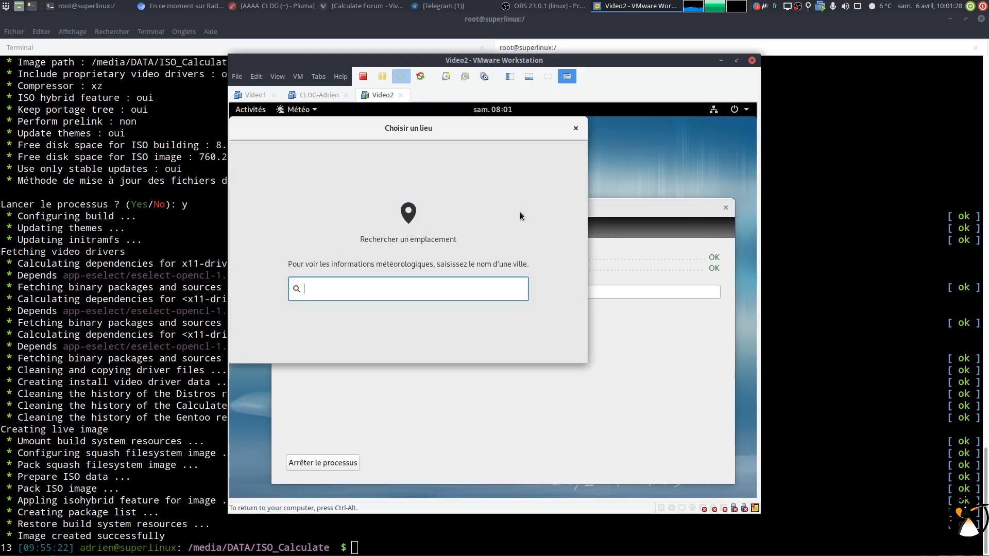
drag(424, 122, 517, 186)
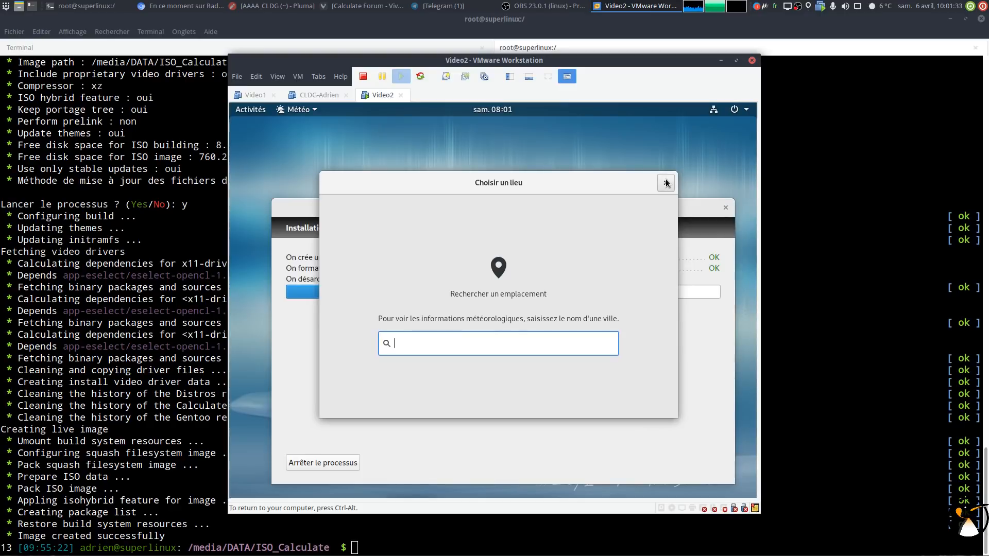
click(666, 183)
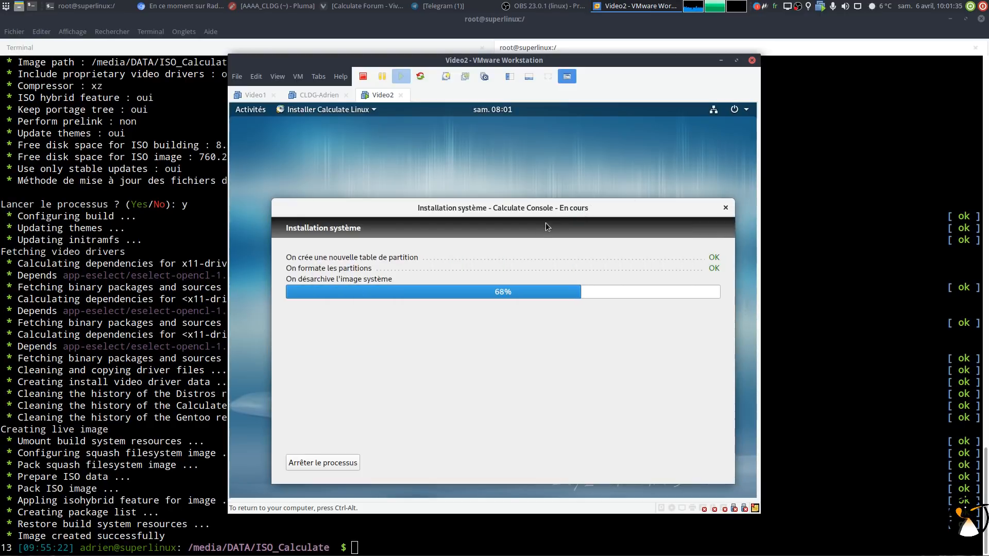
double_click(497, 209)
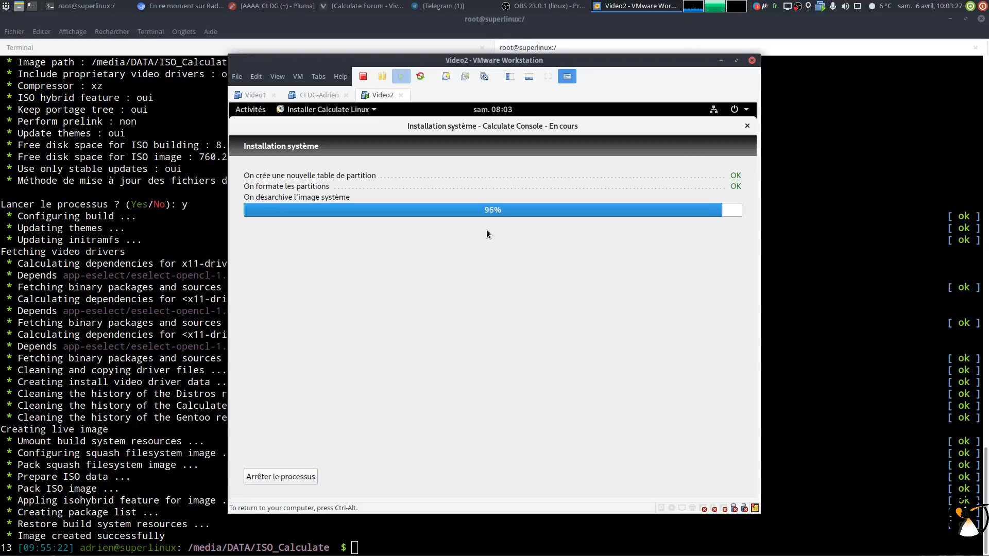
click(252, 112)
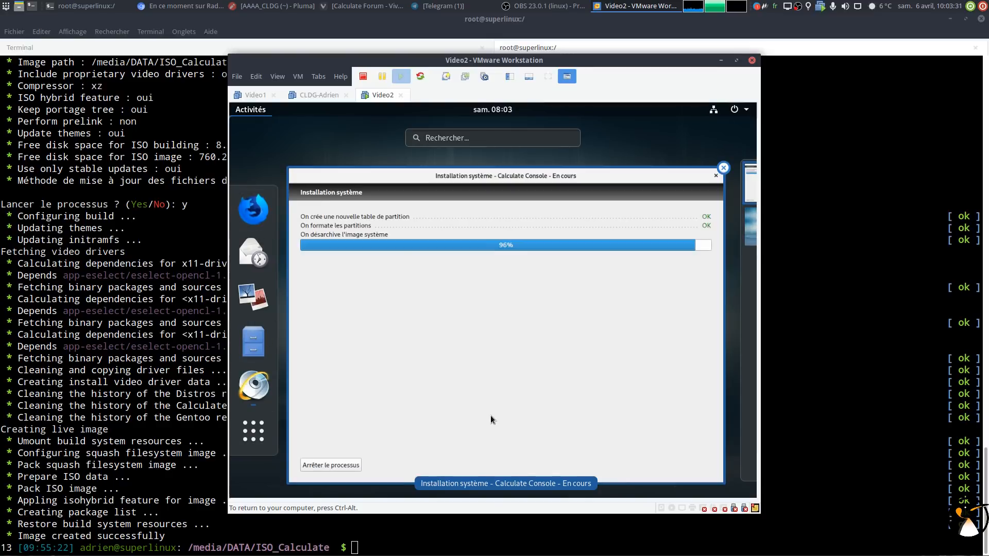
click(359, 202)
mouse_move(507, 547)
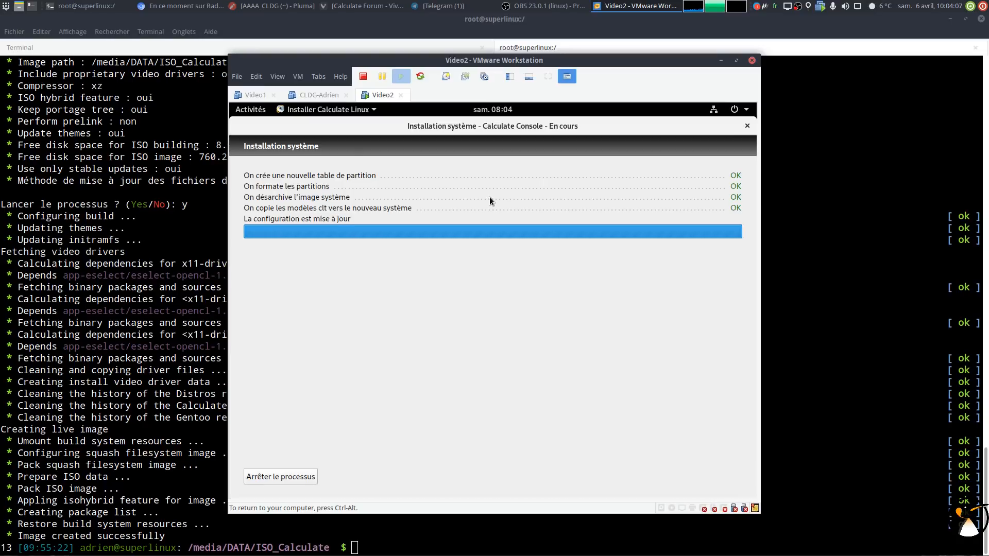
click(508, 115)
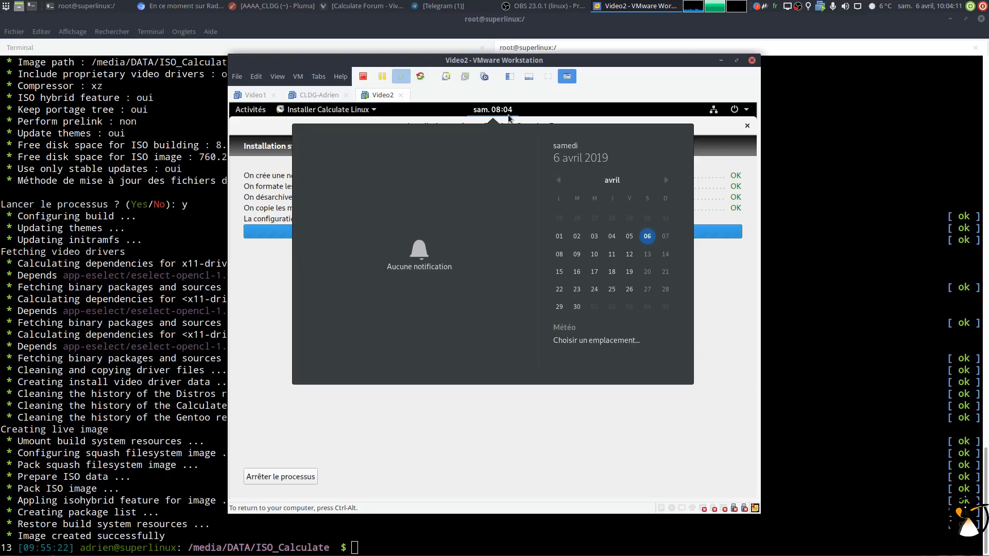
click(508, 114)
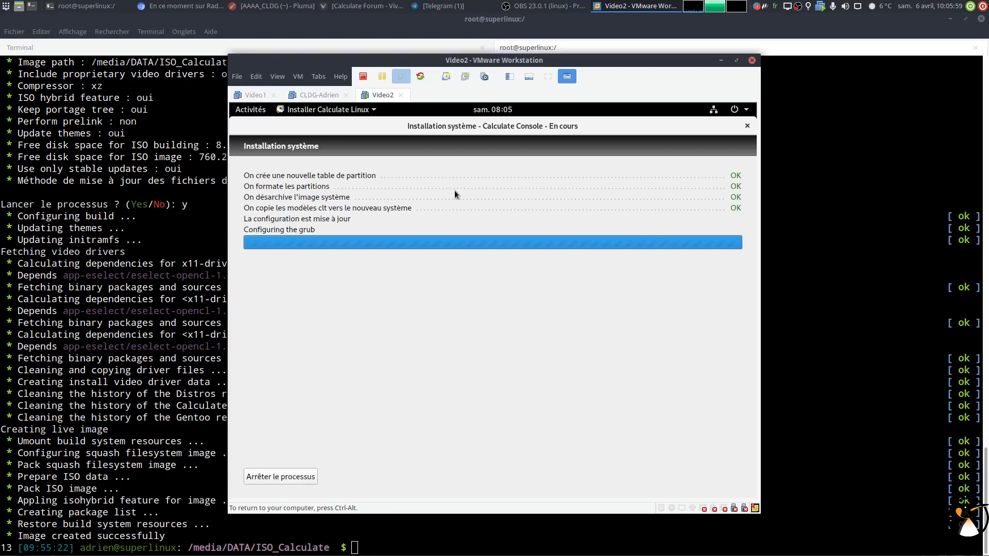
- Leave the installer, boot the virtual machine into the installed system and log in with the account password
key(ctrl+alt)
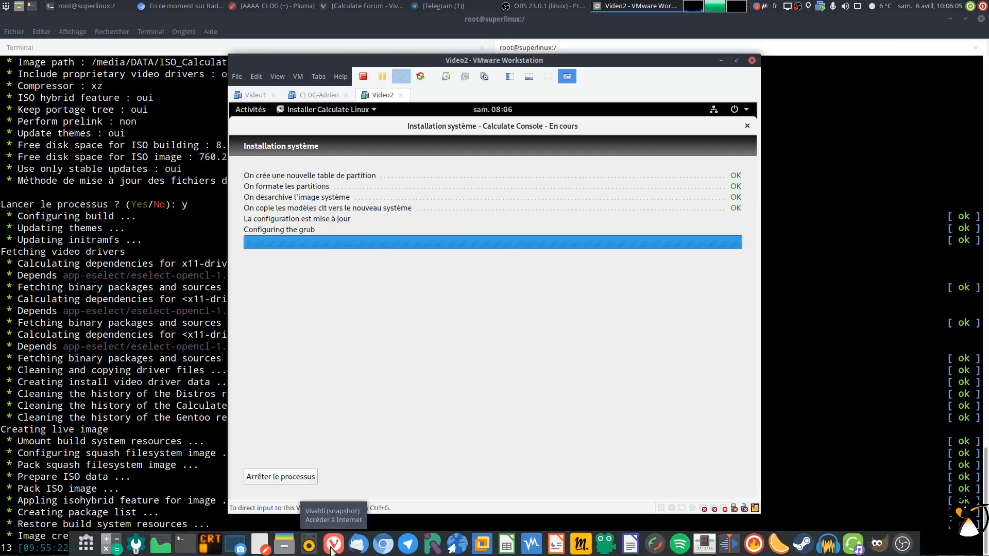
click(231, 437)
click(281, 479)
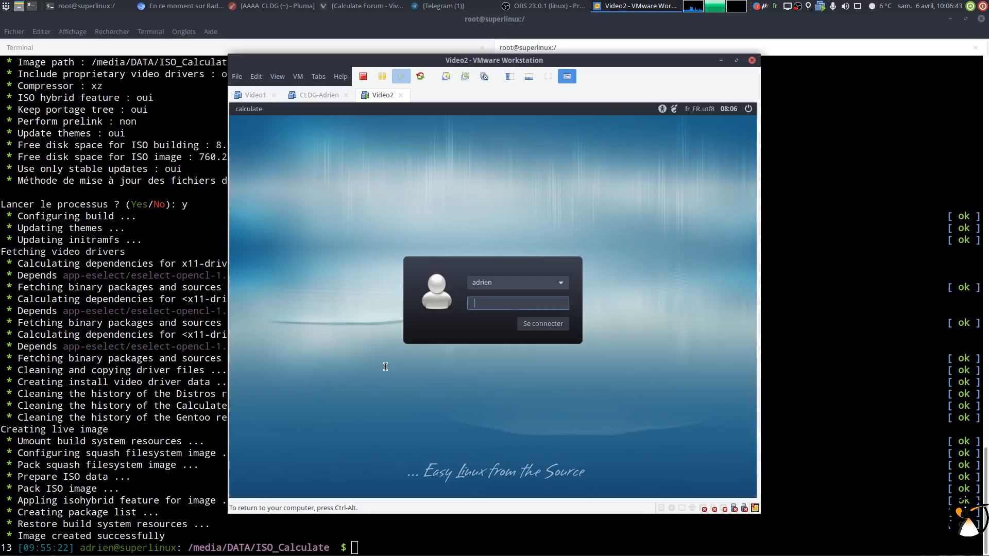
key(Return)
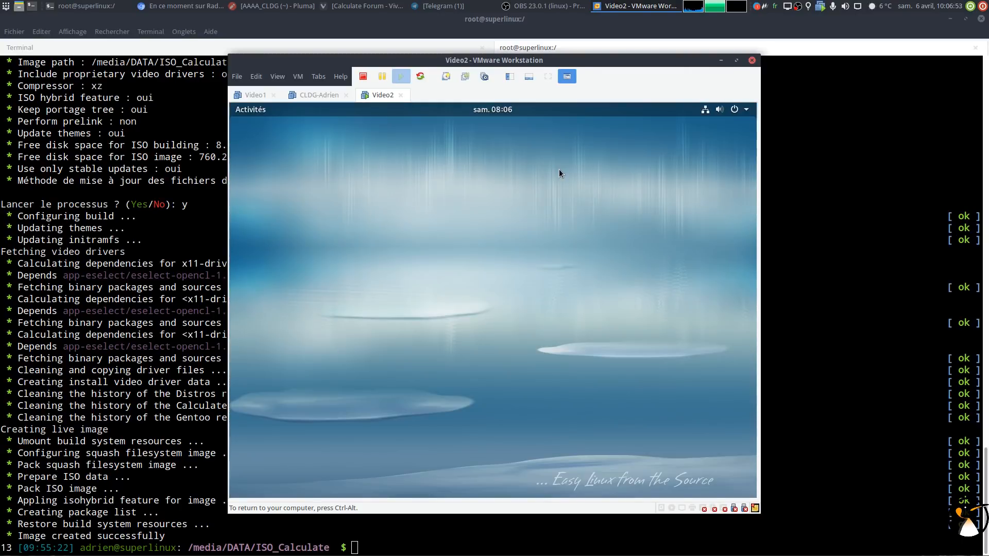
- Test the keyboard layout by entering "azert" in the Activities search, search for "inst" and close the overview
click(258, 112)
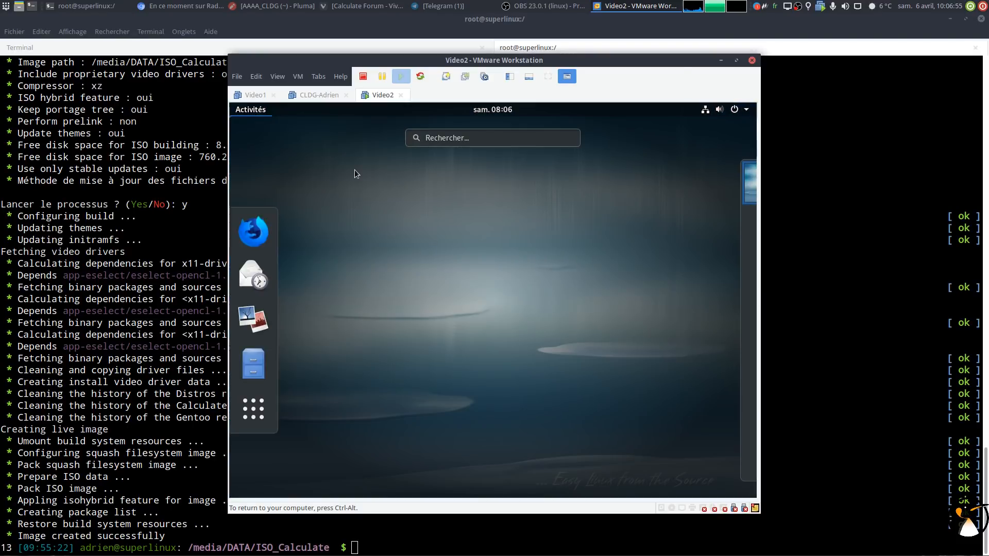
text(azert)
key(BackSpace)
key(BackSpace)
key(BackSpace)
key(BackSpace)
key(BackSpace)
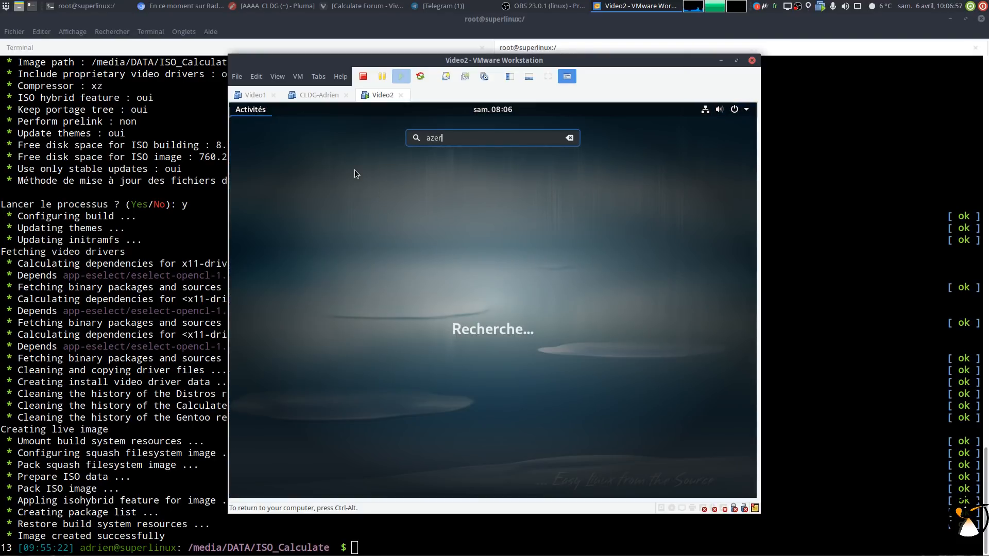
text(inst)
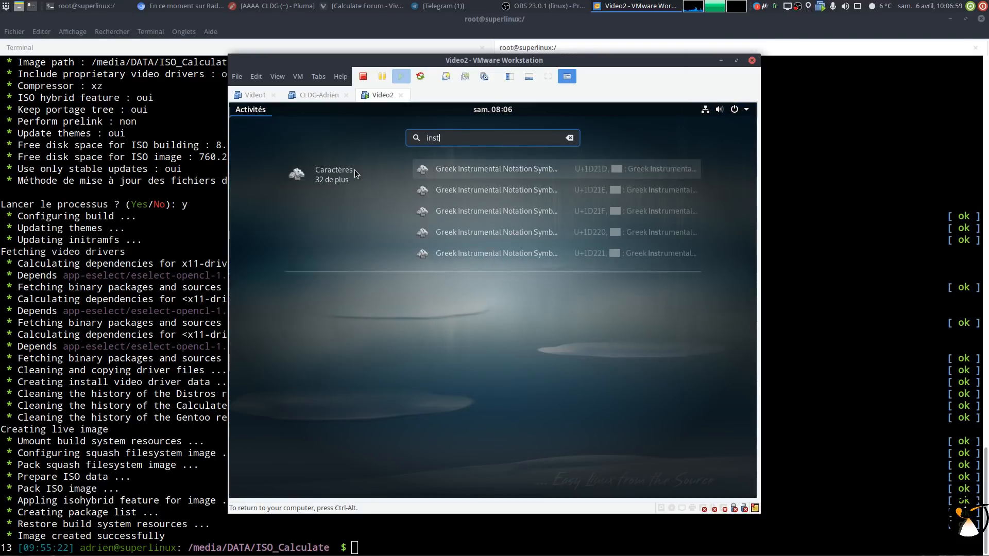
click(260, 115)
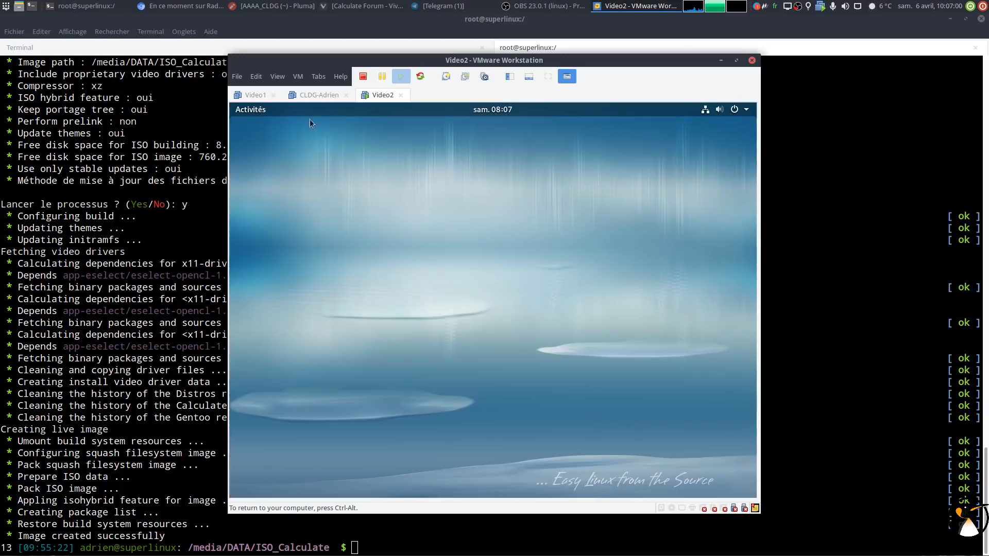
- Search the system settings for "cla", check the Clavier and Pays et langue pages and close the settings
click(741, 109)
click(637, 228)
click(241, 128)
text(cla)
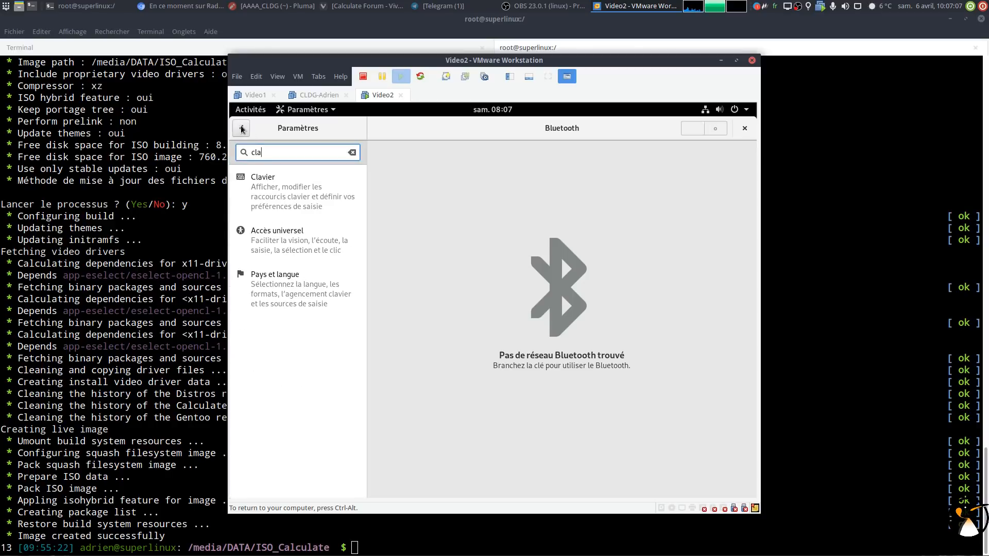
click(340, 206)
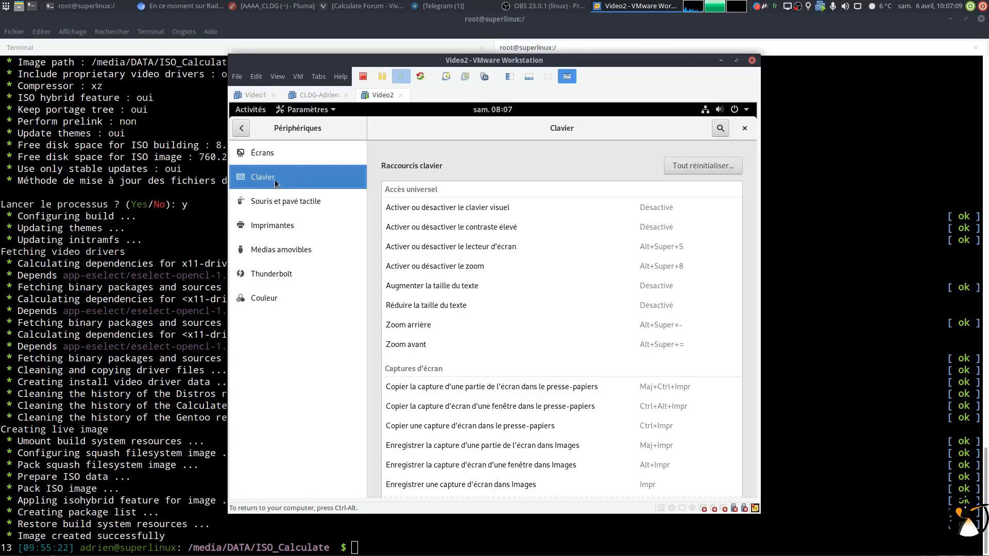
click(241, 128)
click(273, 250)
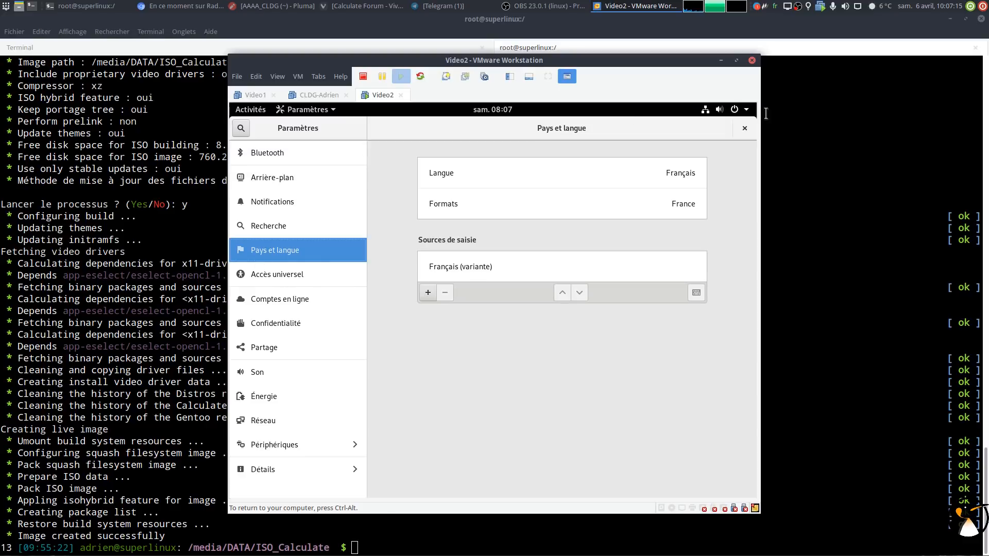
click(744, 128)
- Change the desktop background to the wallpaper with the dark leaves
right_click(478, 201)
click(509, 215)
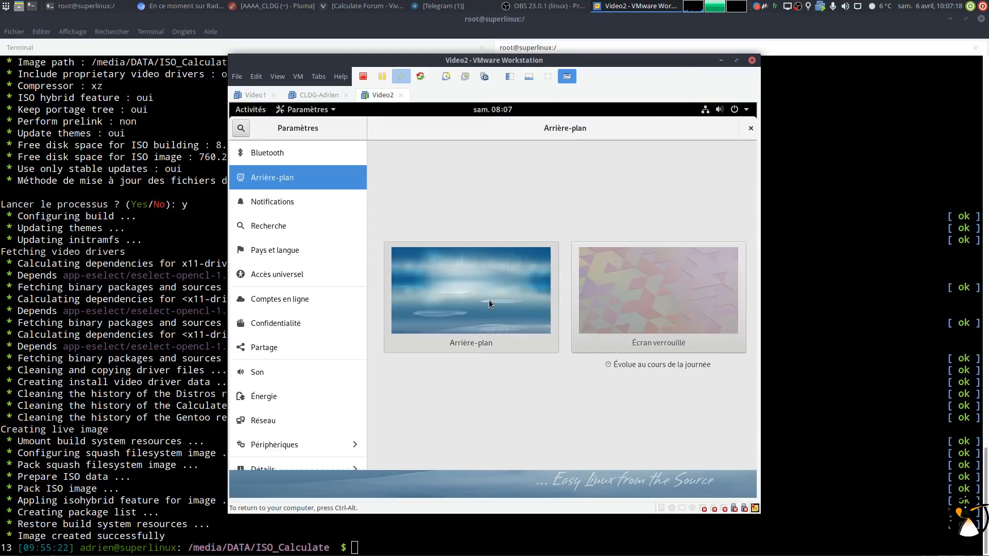
click(489, 300)
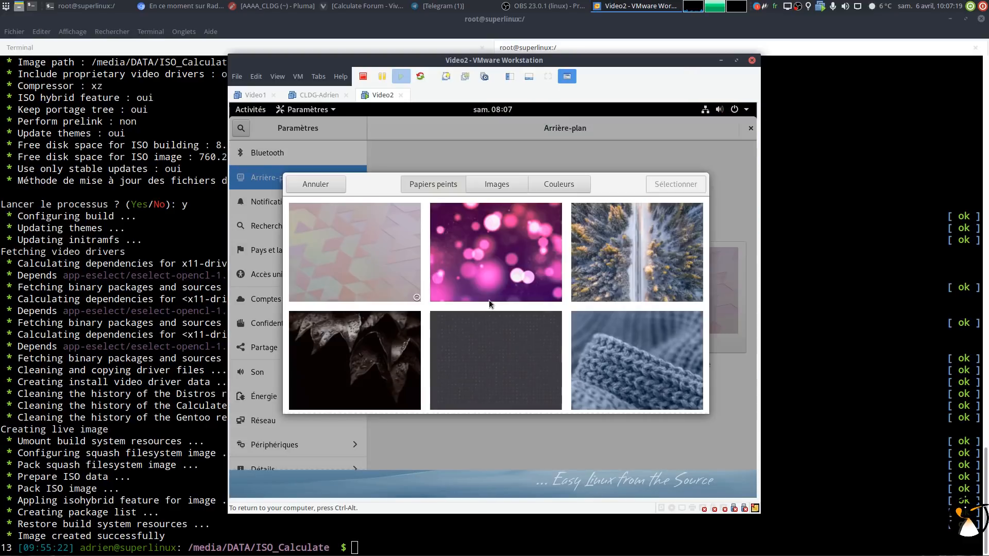
click(353, 361)
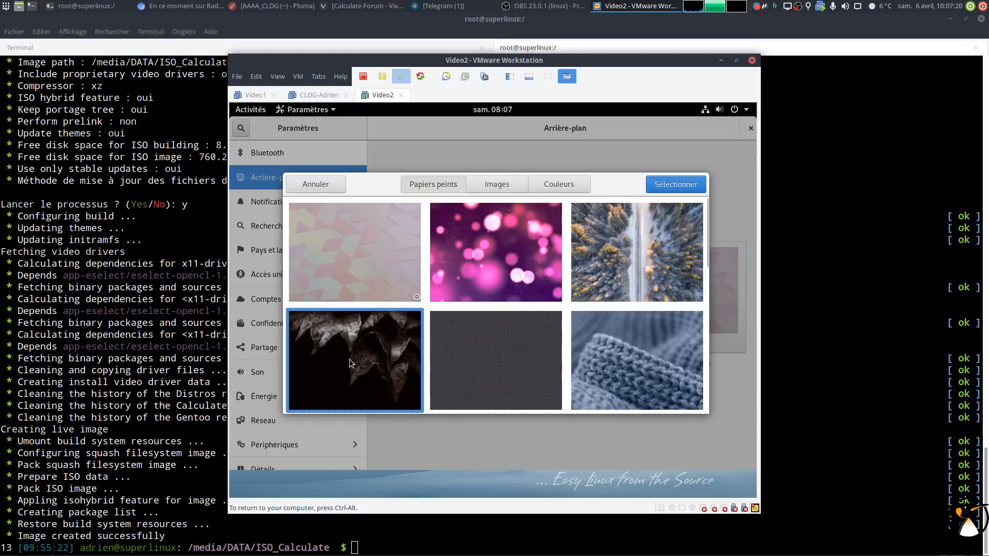
click(676, 184)
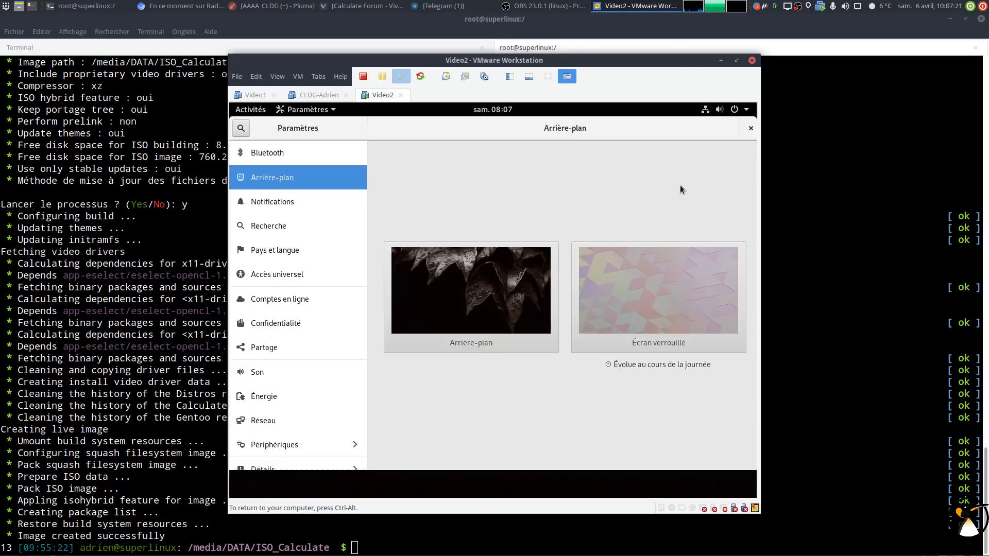
- Close the system settings, open the Ajustements app by searching for "tw", and enable the Maximiser and Minimiser title-bar buttons
click(750, 129)
click(266, 114)
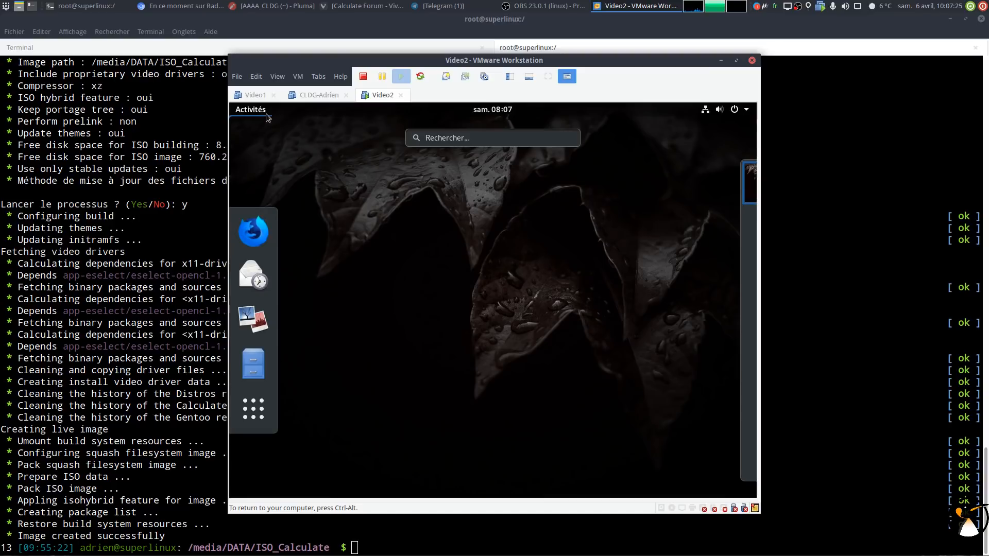
text(tw)
key(Return)
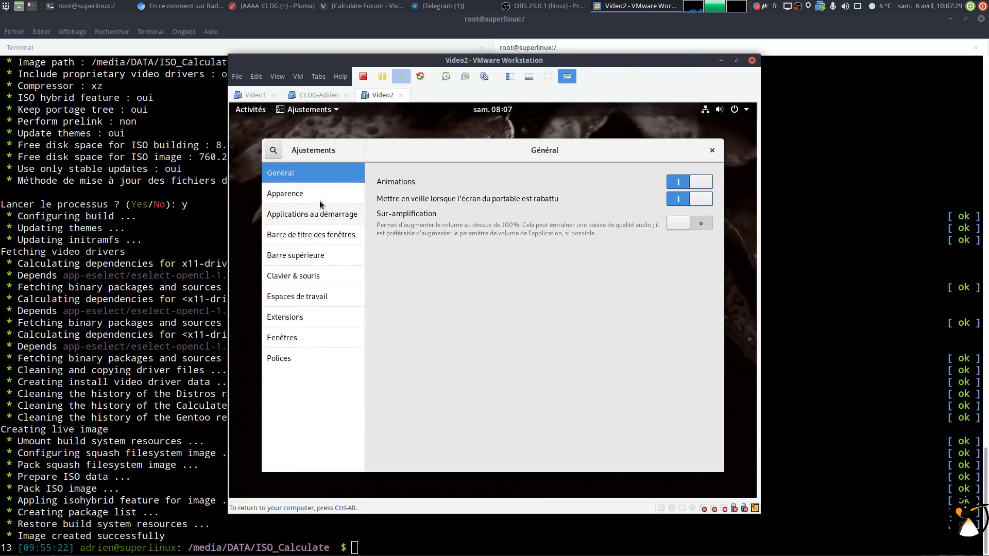
click(314, 235)
click(685, 281)
click(687, 298)
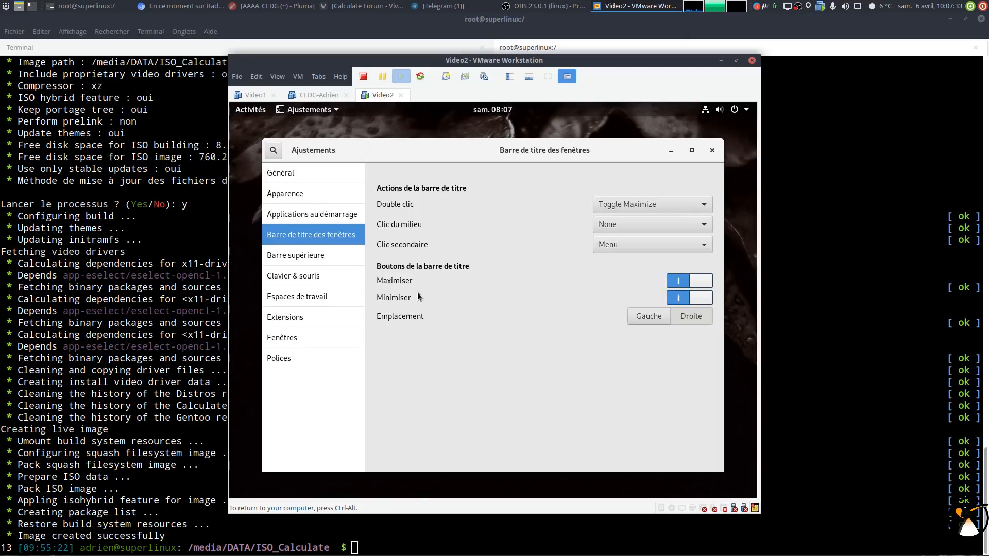
- Set the Applications theme to Adwaita-dark, keep the Adwaita default cursor theme and close Ajustements
click(291, 198)
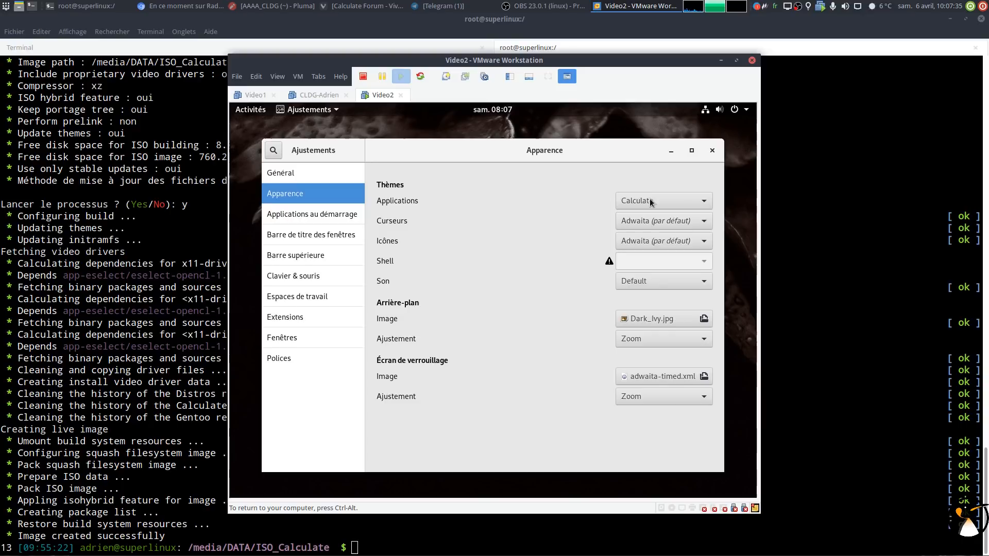
click(685, 202)
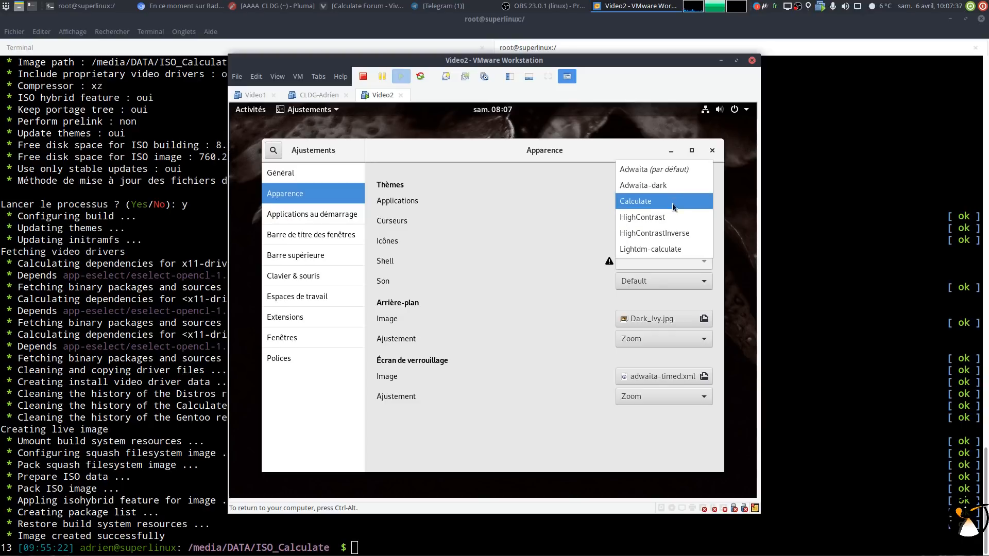
click(673, 185)
click(688, 228)
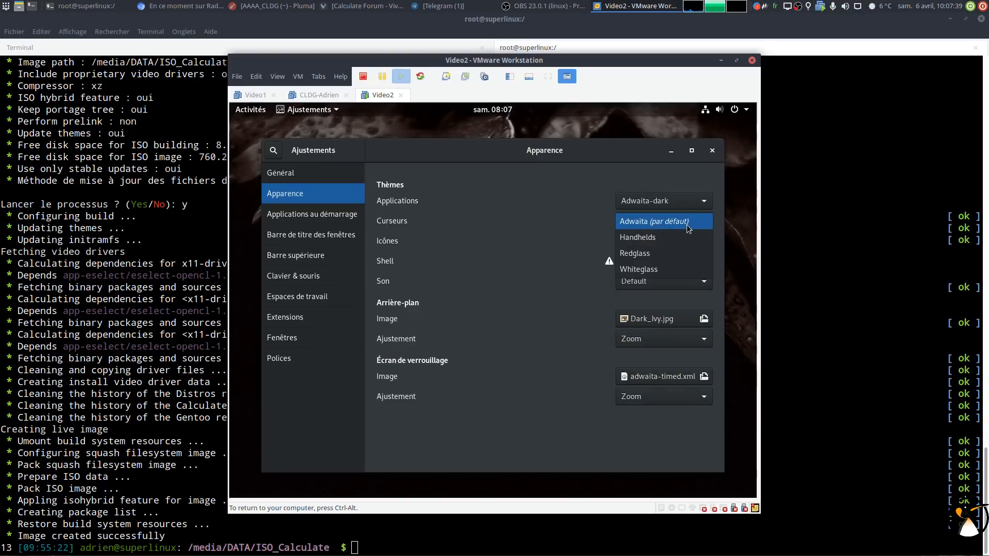
click(687, 225)
click(713, 151)
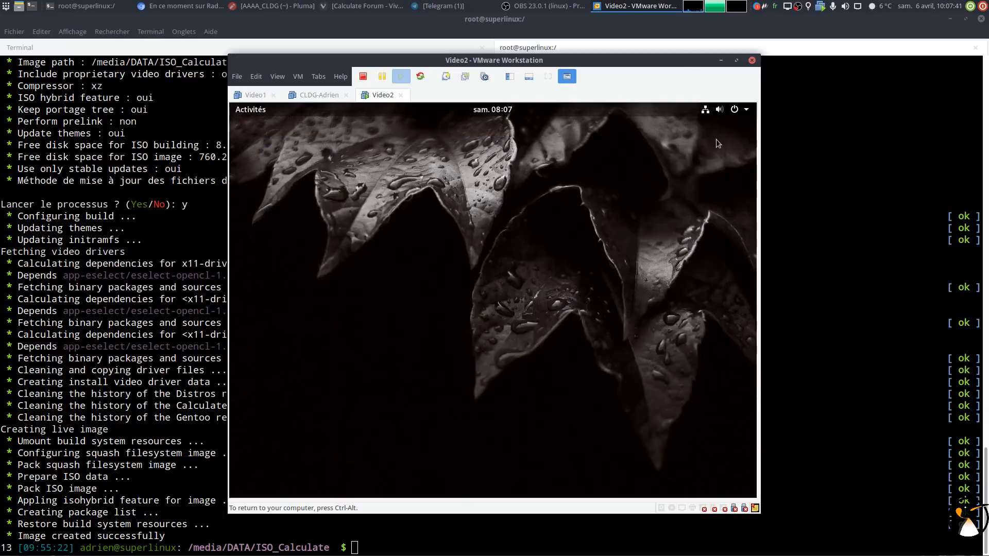
- Briefly check the Activities overview and log out of the GNOME session
click(259, 110)
click(259, 110)
click(732, 111)
click(664, 190)
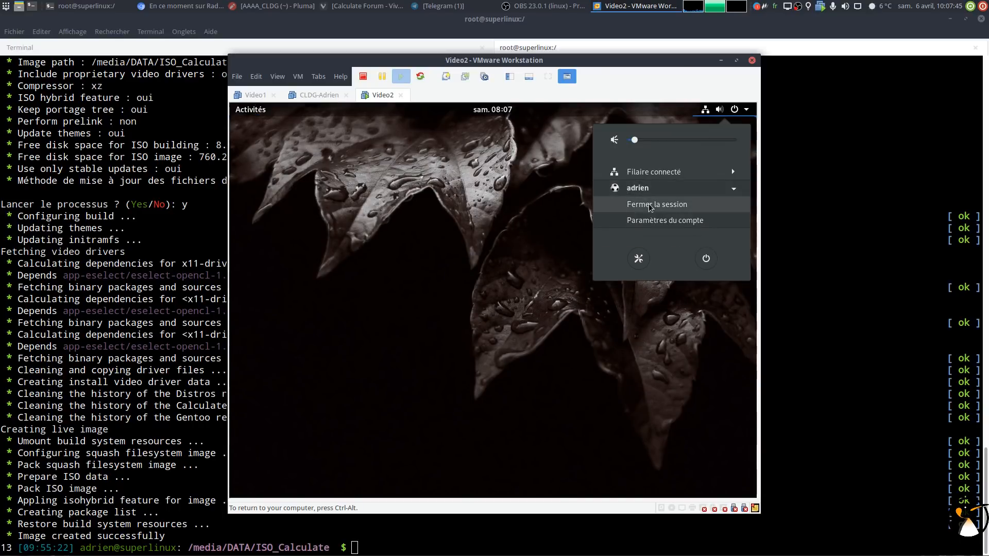
click(664, 206)
click(599, 335)
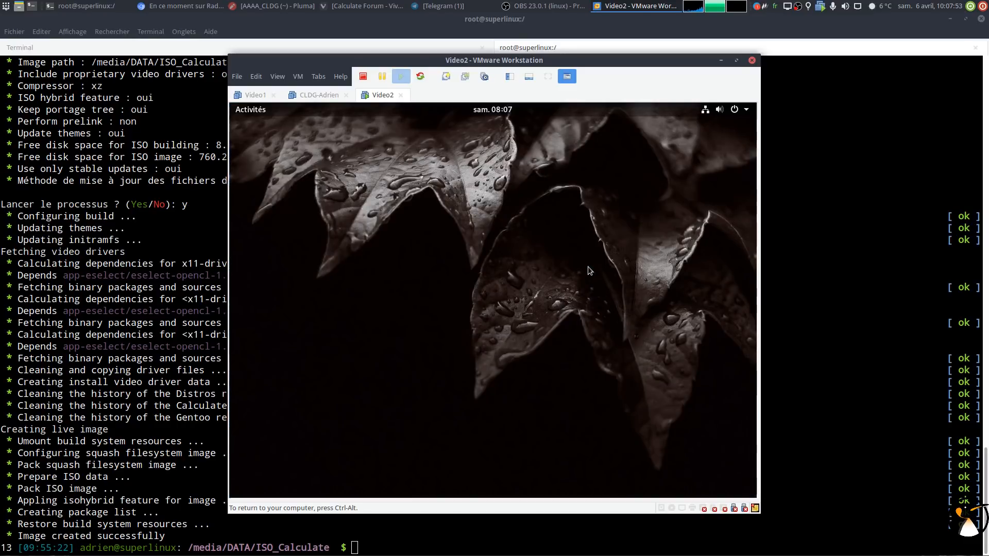
- Raise the virtual machine's sound volume to a little under half and close the system menu
click(735, 110)
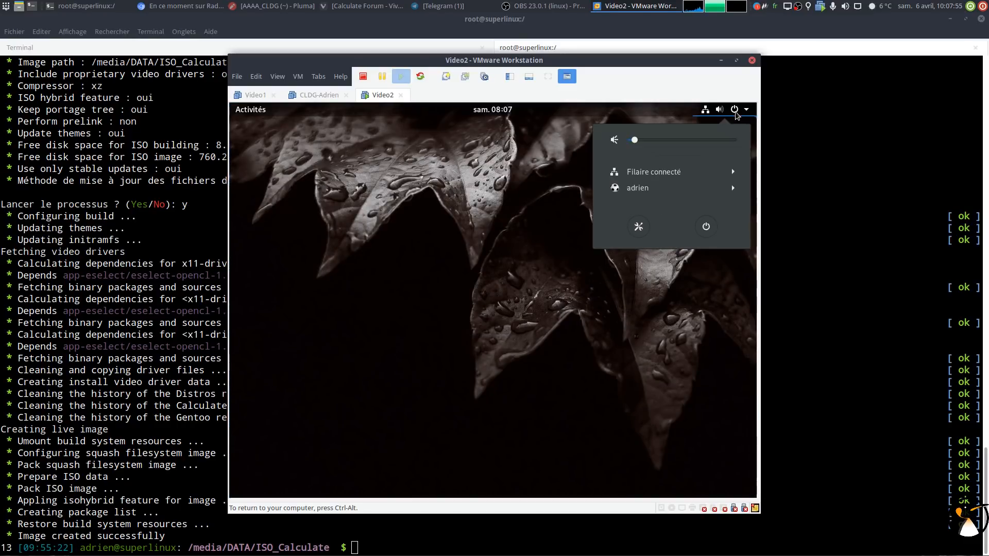
drag(636, 144, 677, 140)
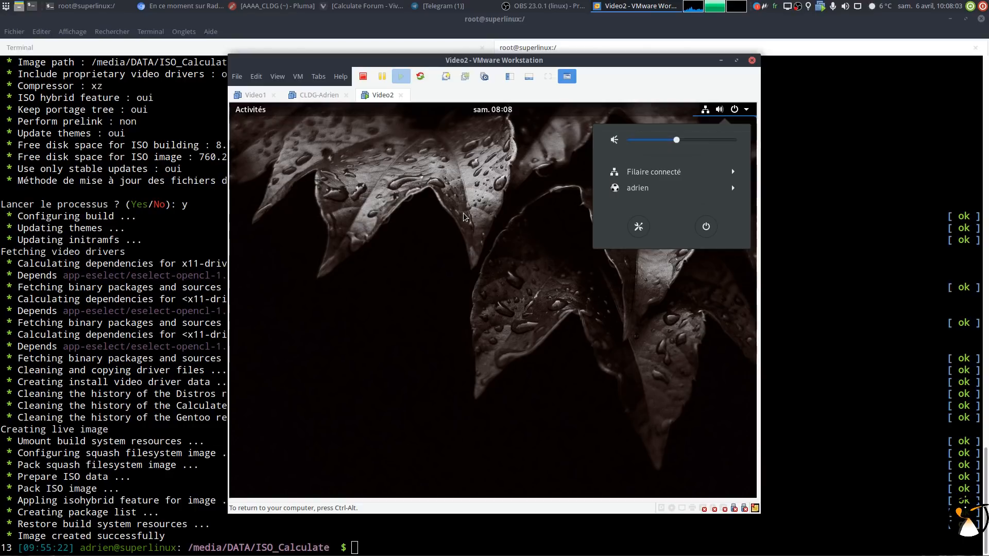
click(464, 217)
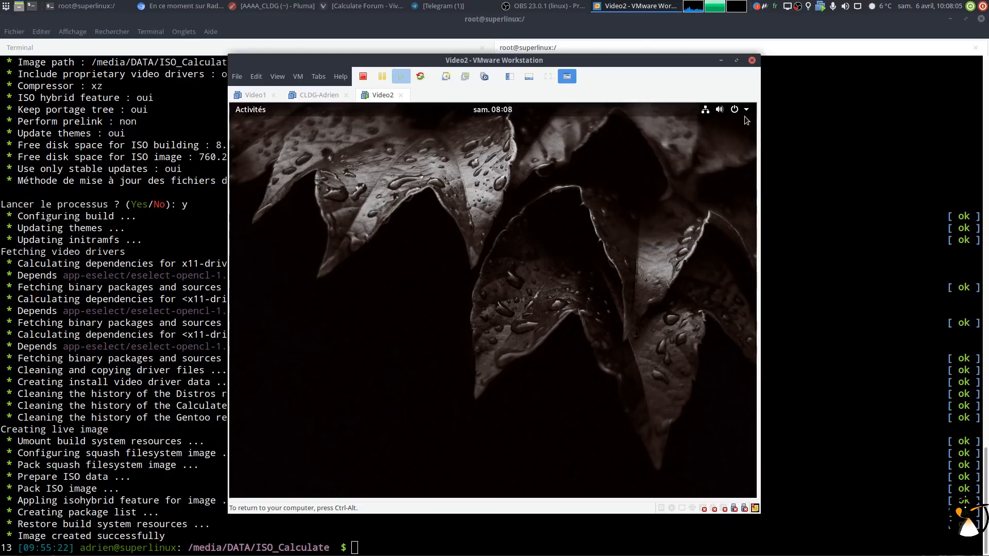
- Switch to the host terminal, look up the rsync command in aa-memo with grep and run it to upload to c1:/home/miroir/public_html/calculate_perso/
click(823, 210)
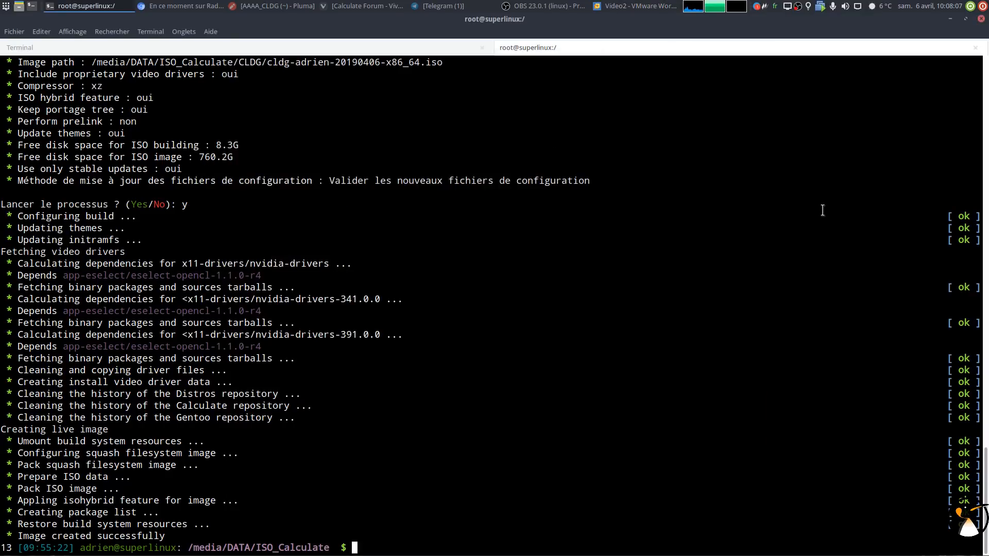
text(grep rsync aa-memo)
key(Return)
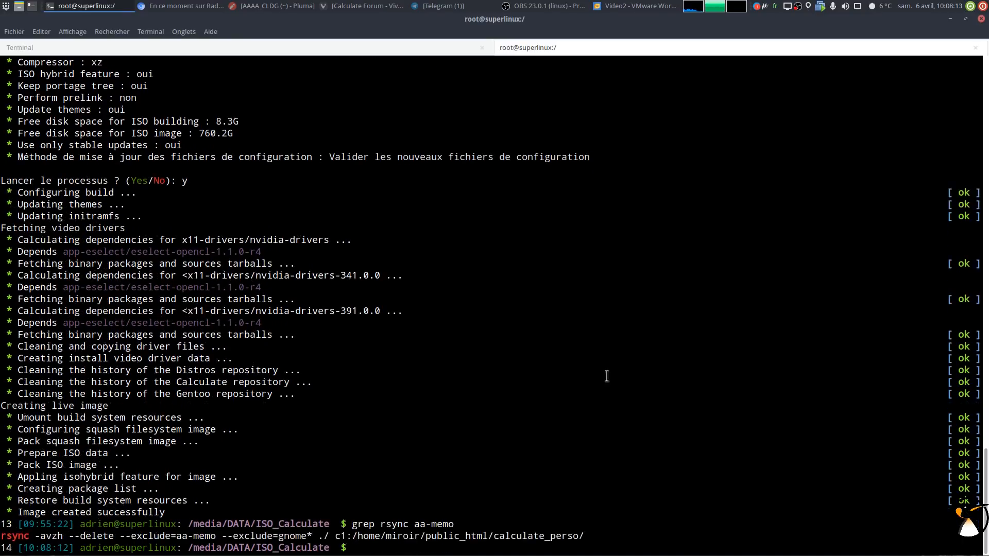
drag(2, 534, 585, 536)
middle_click(655, 428)
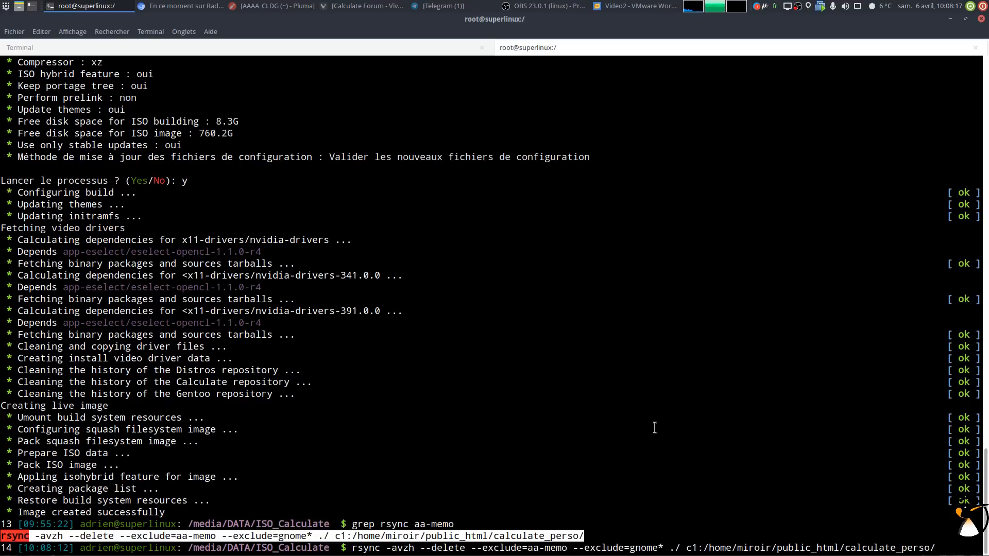
key(Return)
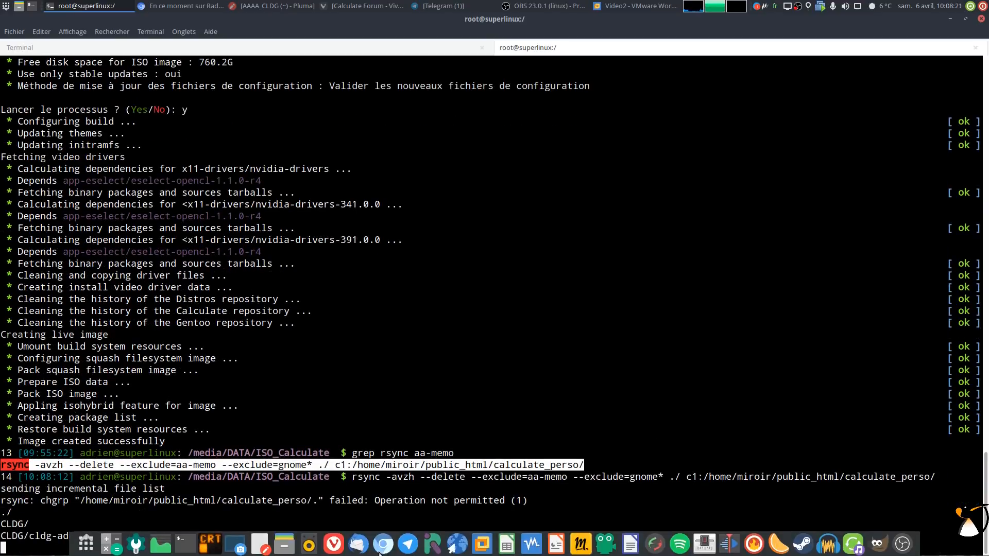
- Open the Vivaldi browser in a reduced window and search DuckDuckGo for "miroir linuxtricks"
click(335, 545)
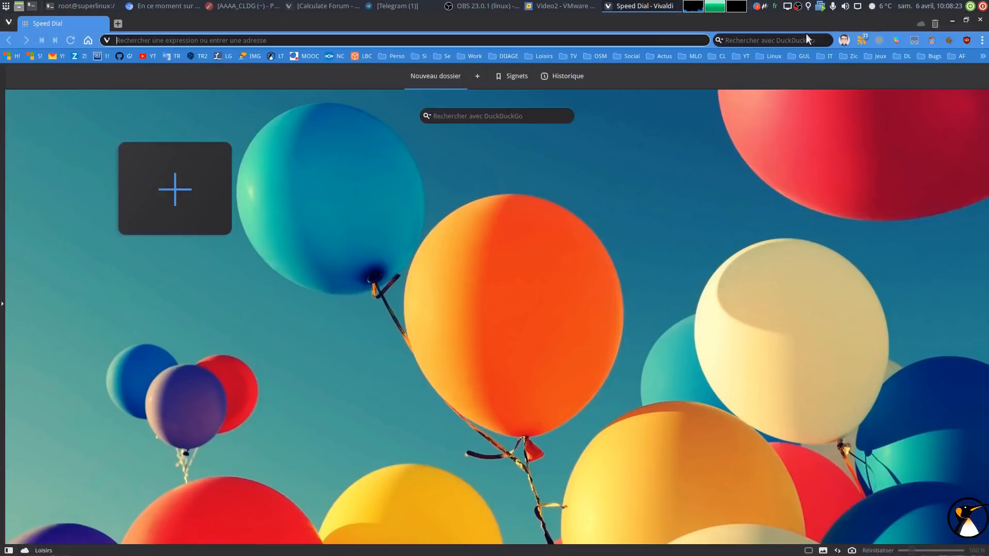
click(957, 19)
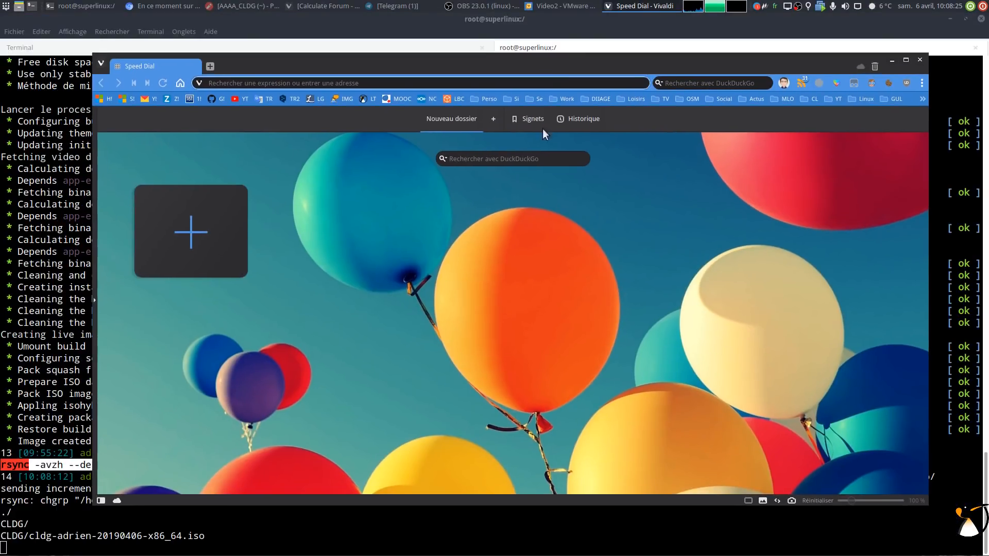
click(522, 159)
text(miroi)
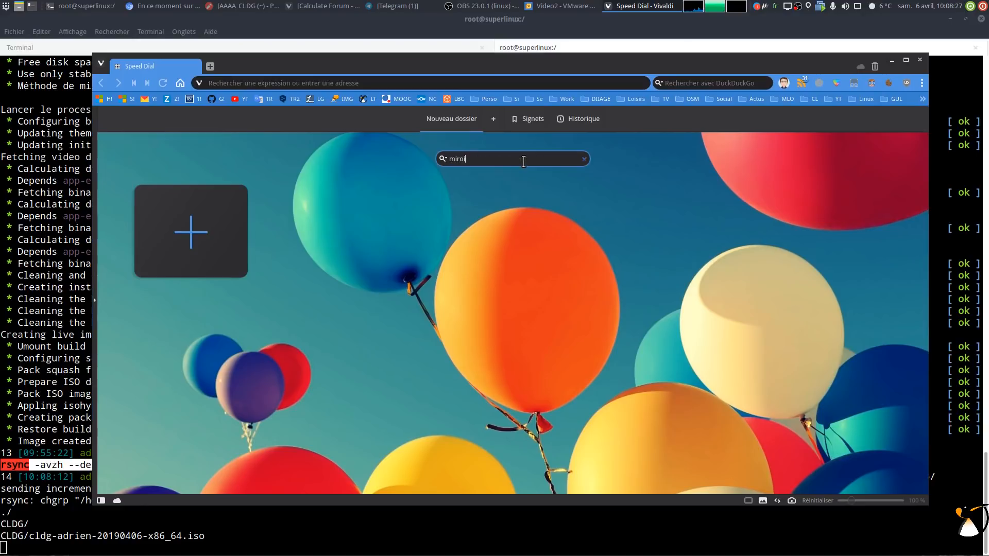
text(r linuxtricks)
key(Return)
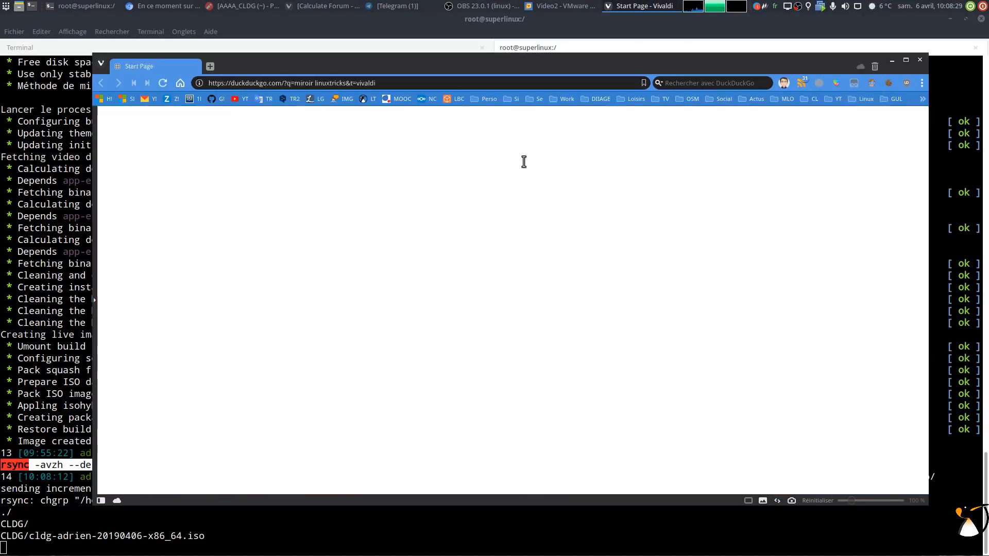
- Open the Linuxtricks.fr mirror, check the CLDG folder of the personalized ISOs, and close the browser to return to the terminal
click(231, 204)
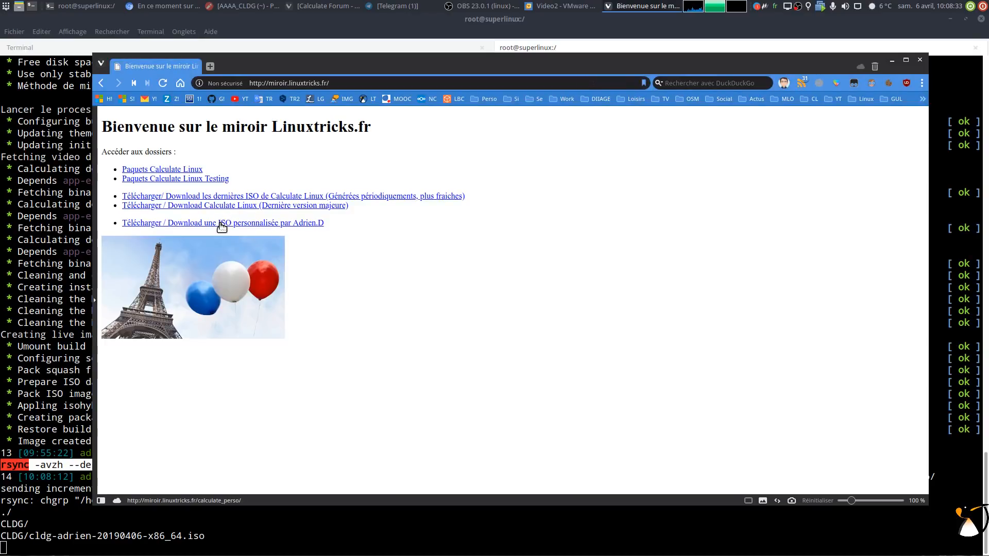
click(222, 225)
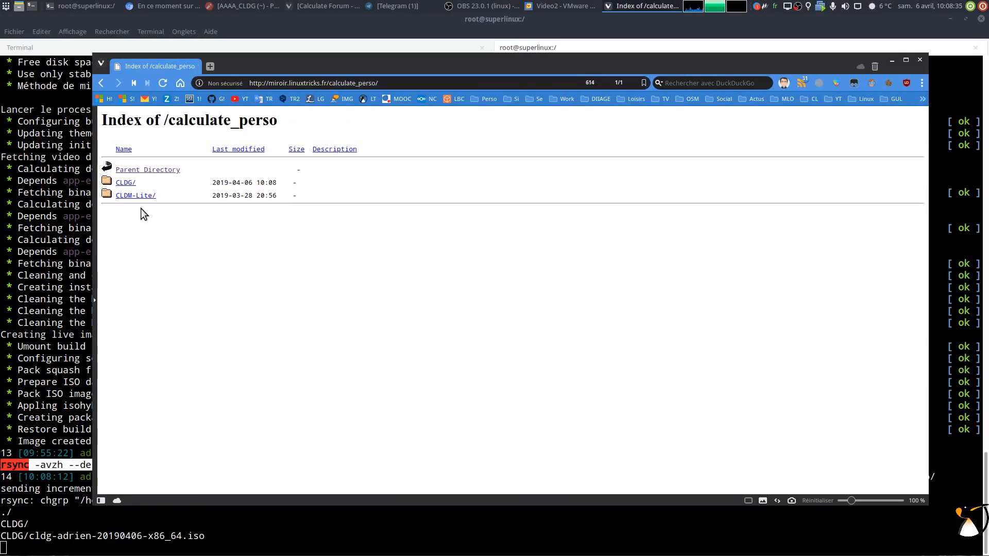
click(124, 189)
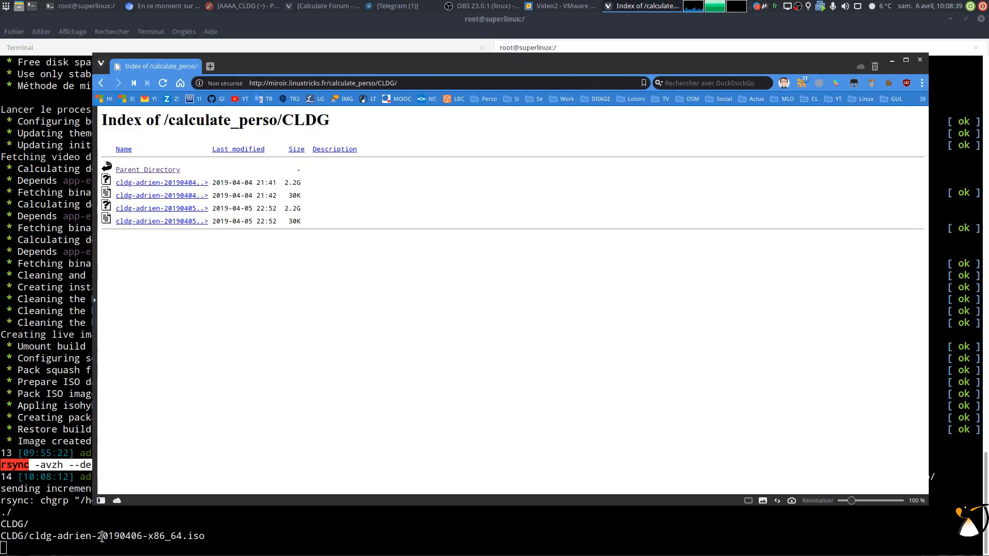
click(921, 60)
click(630, 295)
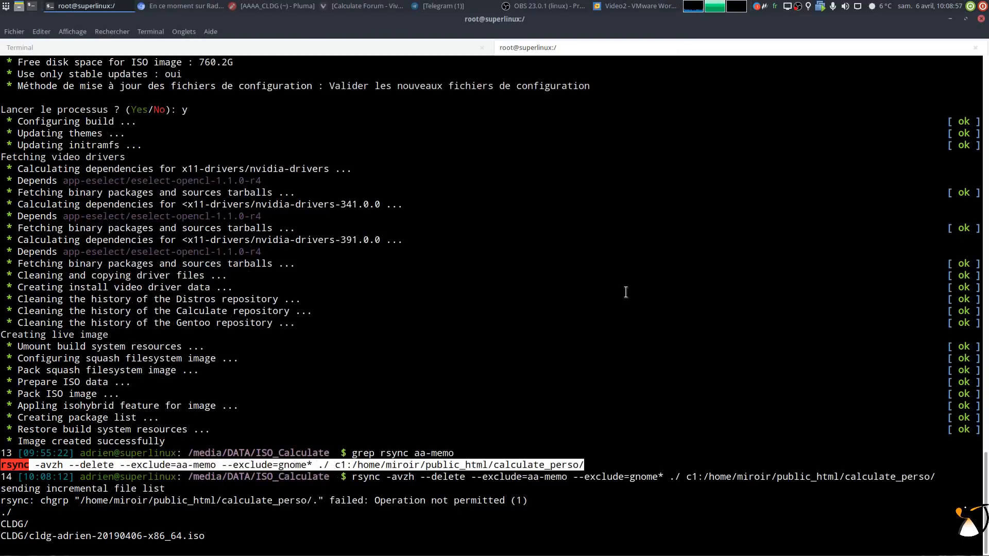
click(626, 295)
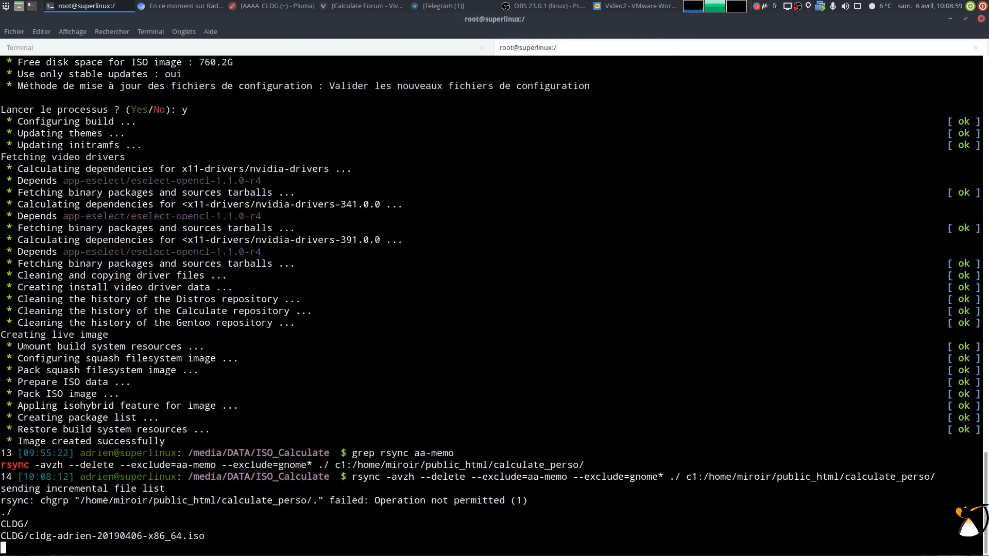